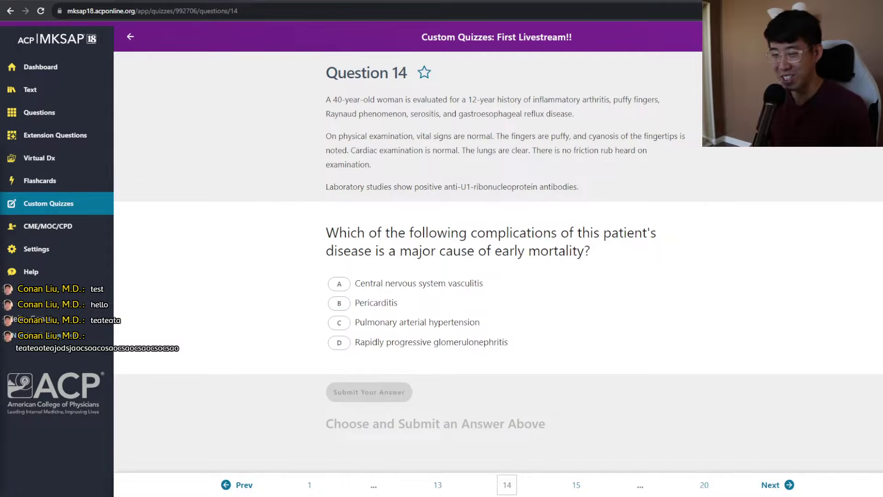
Step: Switch from MKSAP question 14 to Anki's deck list
{"action": "key", "text": "alt+Tab"}
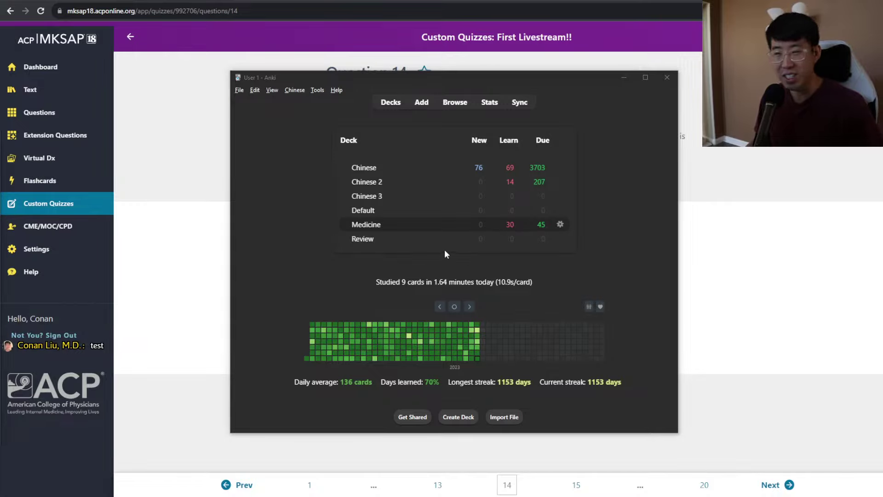
Step: Open the Medicine deck, which shows 30 learning and 45 due
{"action": "left_click", "coordinate": [385, 225]}
Step: Start studying Medicine and grade the rheumatoid arthritis and BP titration cards
{"action": "left_click", "coordinate": [520, 172]}
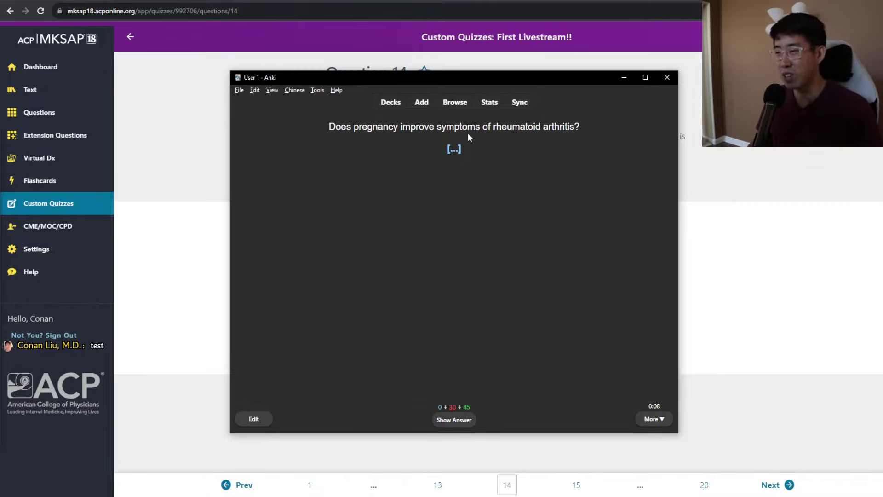
{"action": "key", "text": "space"}
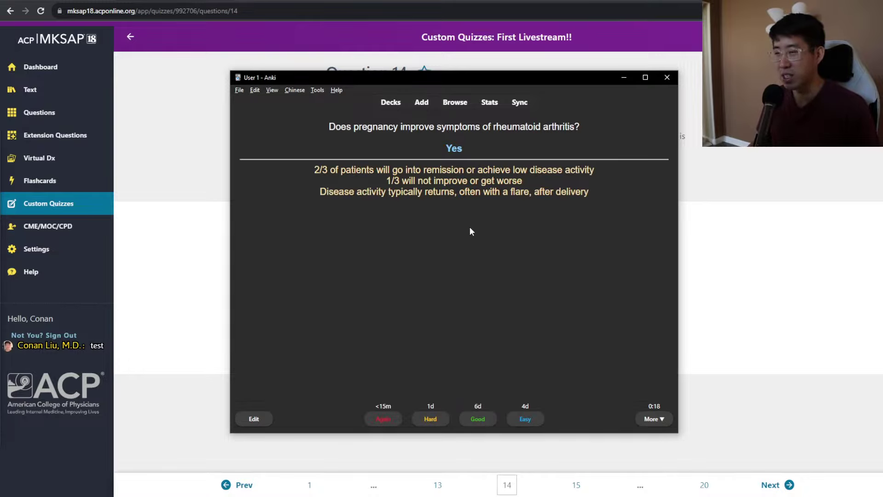
{"action": "key", "text": "space"}
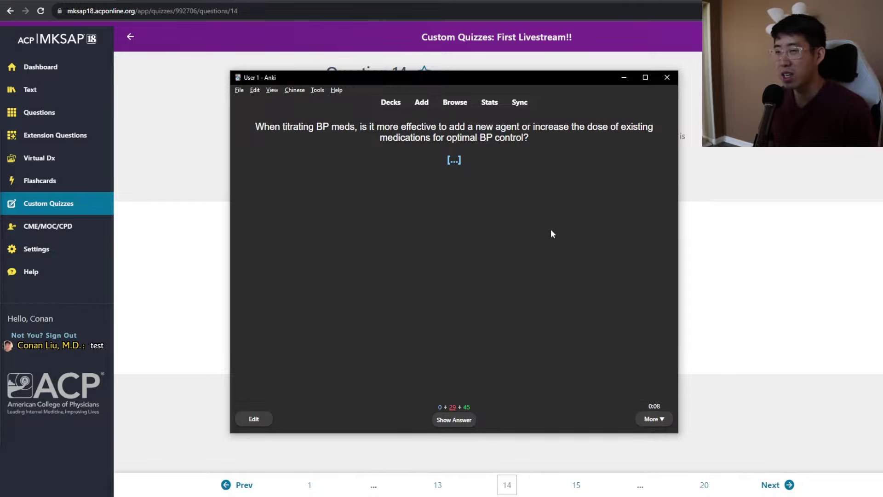
{"action": "key", "text": "space"}
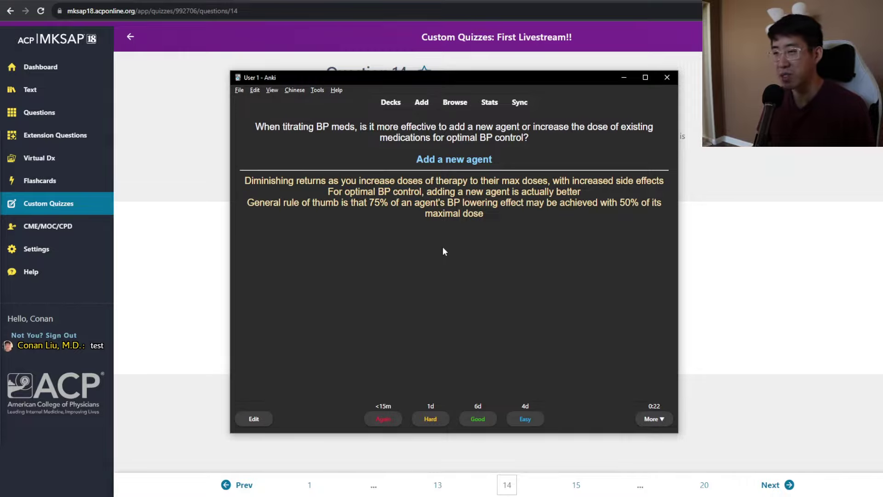
{"action": "key", "text": "space"}
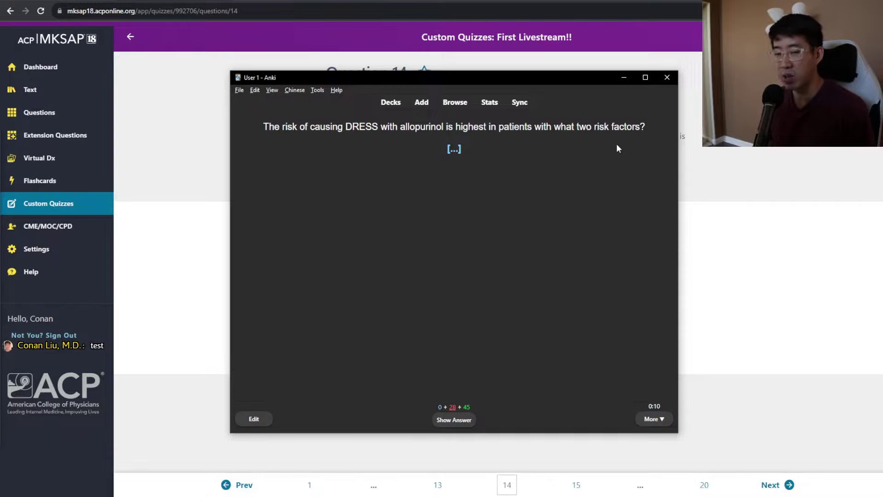
Step: Grade the allopurinol DRESS and mycophenolate cards, briefly selecting the bone Marrow mnemonic line
{"action": "key", "text": "space"}
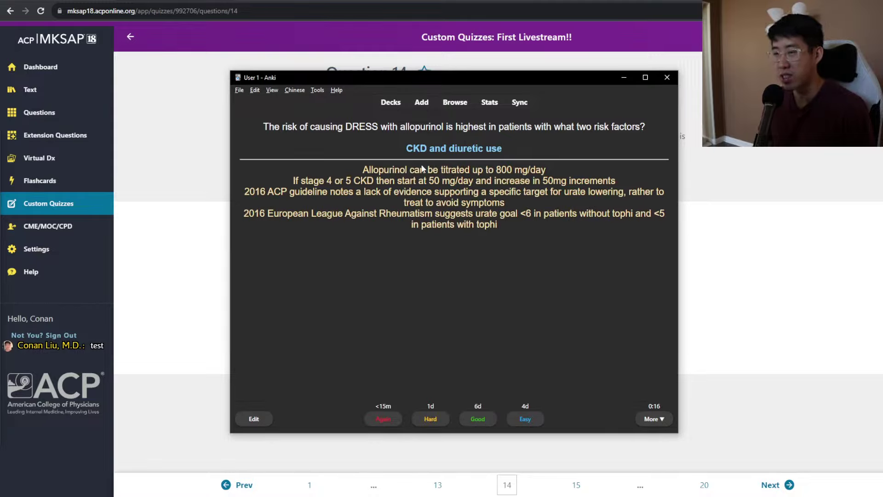
{"action": "key", "text": "space"}
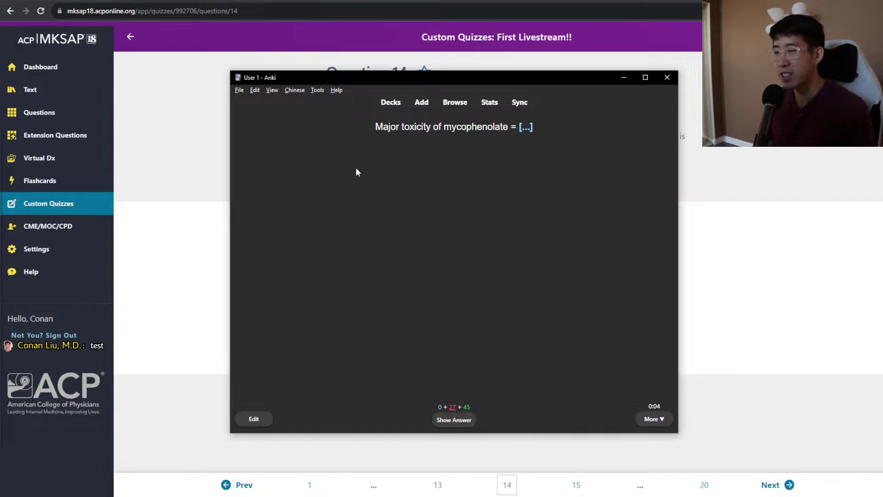
{"action": "key", "text": "space"}
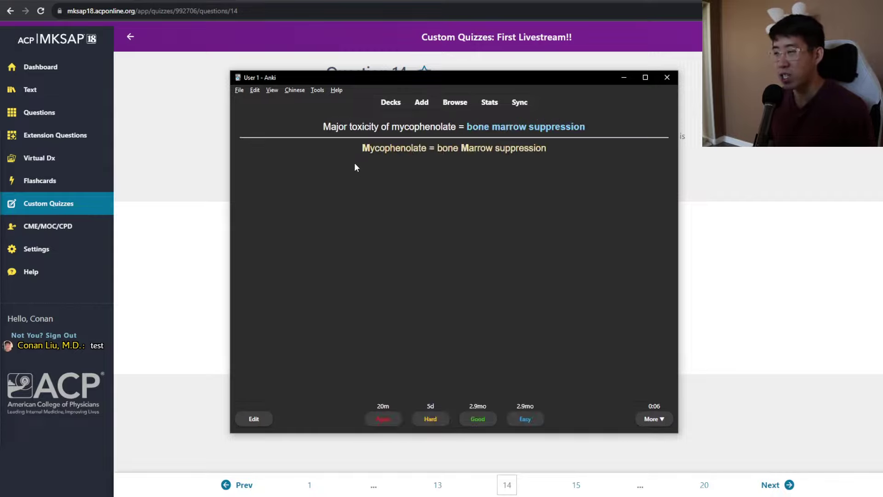
{"action": "left_click_drag", "start_coordinate": [362, 148], "coordinate": [547, 148]}
{"action": "left_click", "coordinate": [567, 155]}
{"action": "key", "text": "space"}
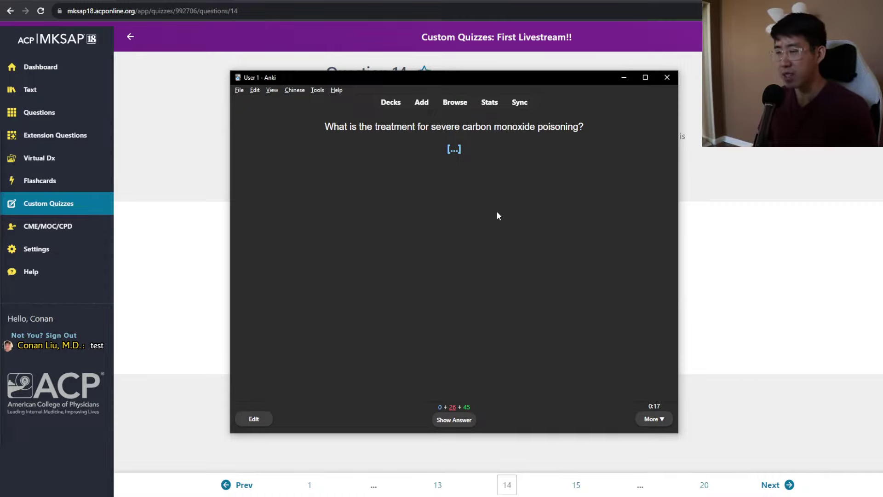
Step: Reveal the carbon monoxide answer, inspect its Extra field in the editor, then open the card browser
{"action": "key", "text": "space"}
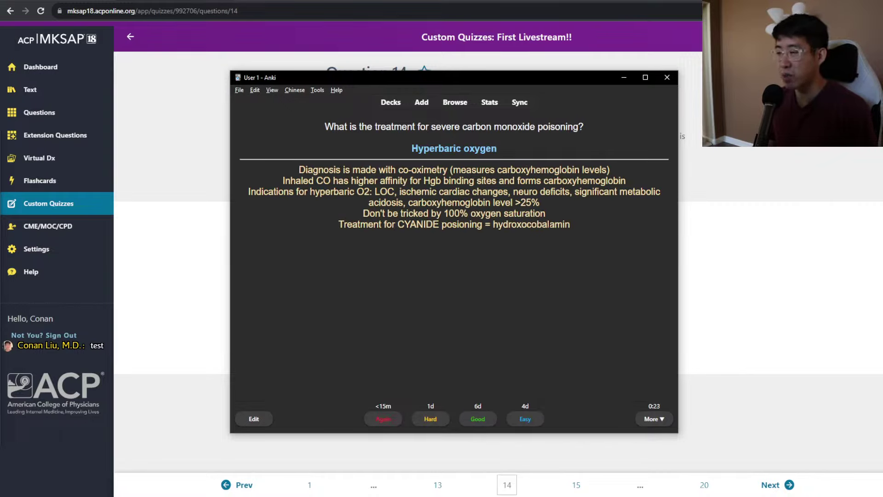
{"action": "key", "text": "e"}
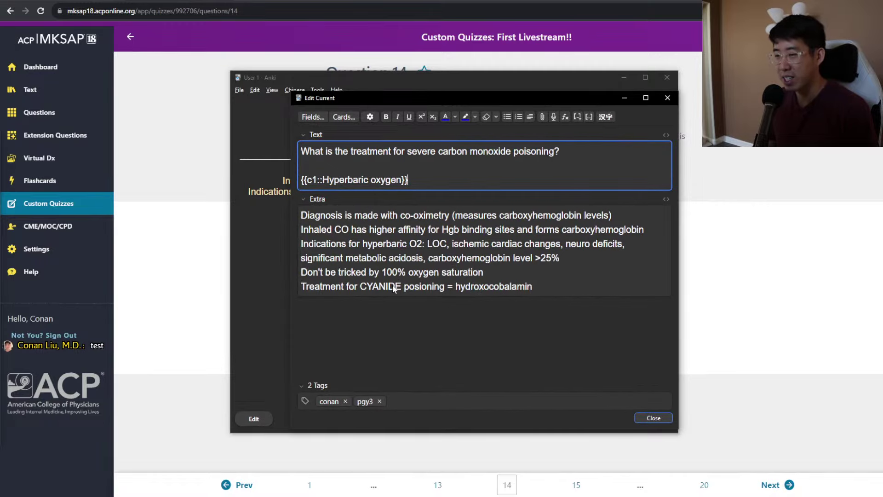
{"action": "left_click", "coordinate": [423, 287]}
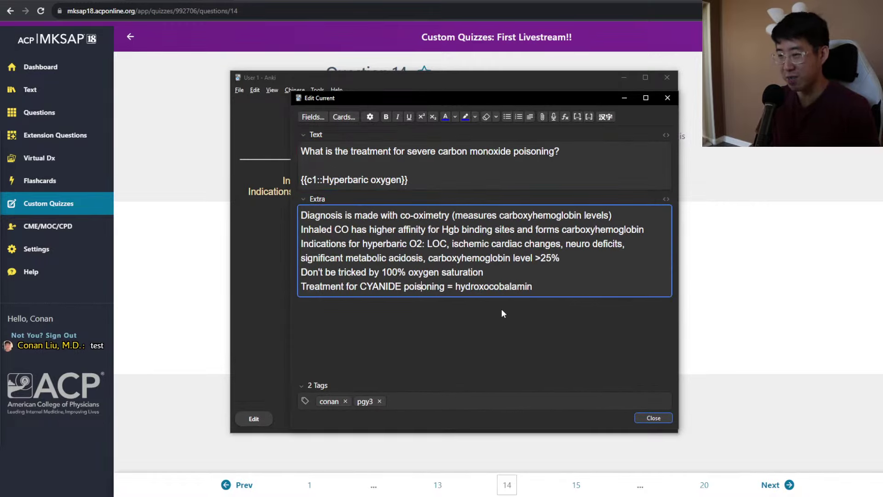
{"action": "left_click", "coordinate": [653, 417]}
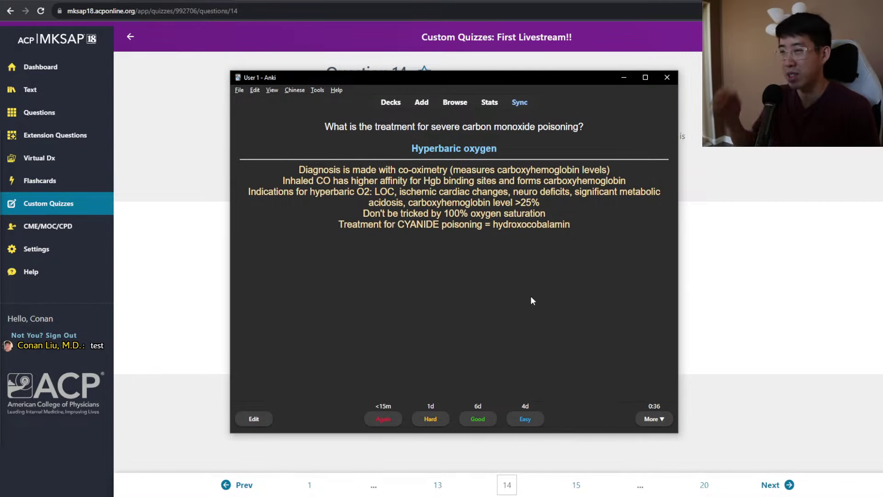
{"action": "left_click", "coordinate": [455, 102]}
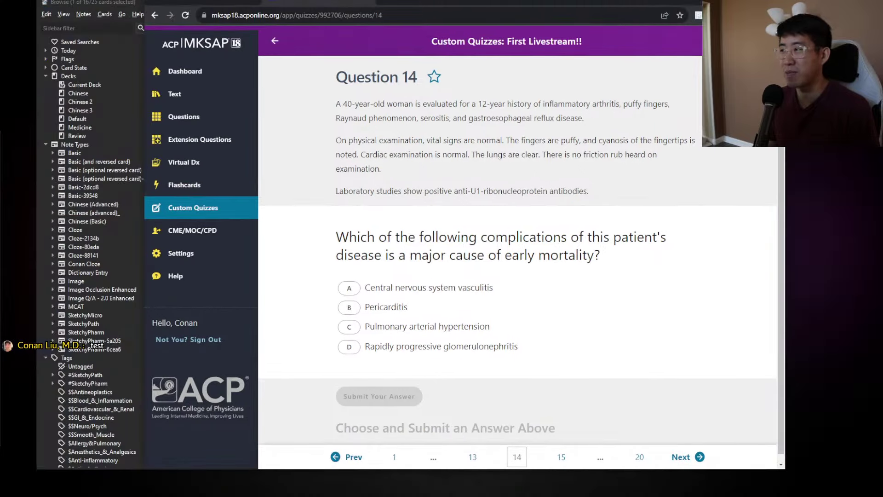
Step: Maximize the MKSAP quiz window, minimize the card browser, and return to the Anki review
{"action": "key", "text": "super+Up"}
{"action": "key", "text": "alt+Tab"}
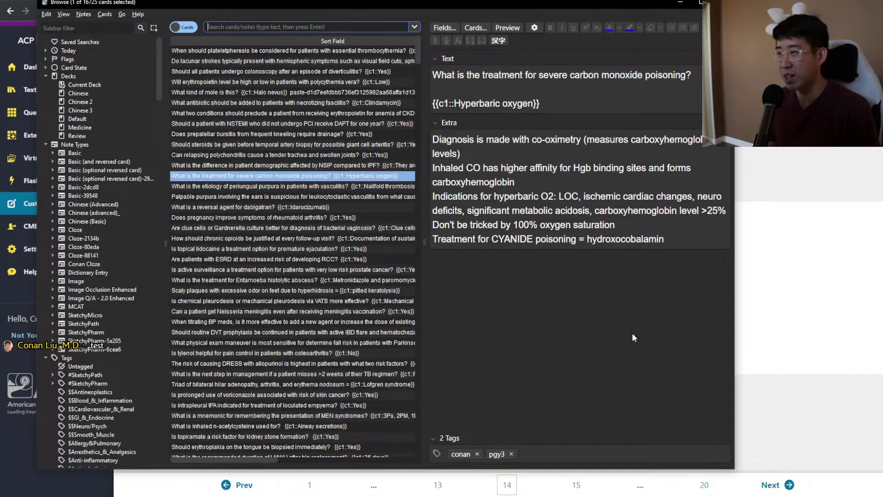
{"action": "left_click", "coordinate": [683, 2]}
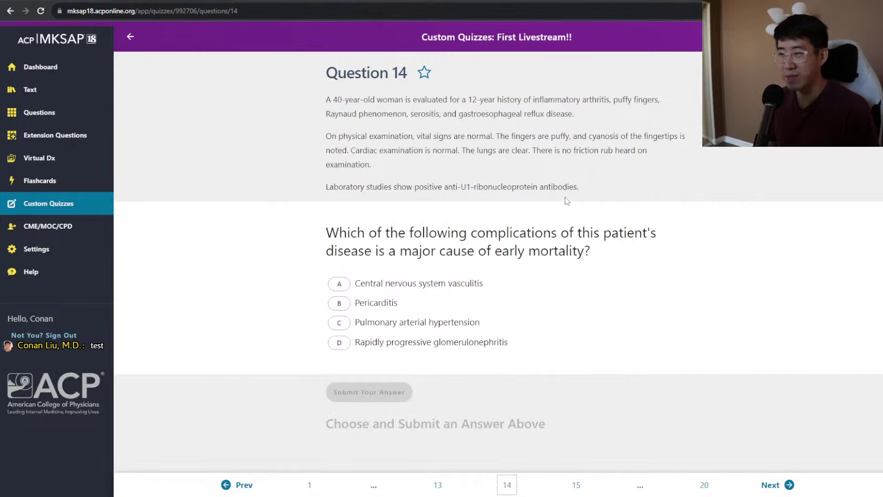
{"action": "key", "text": "alt+Tab"}
{"action": "key", "text": "alt+Tab"}
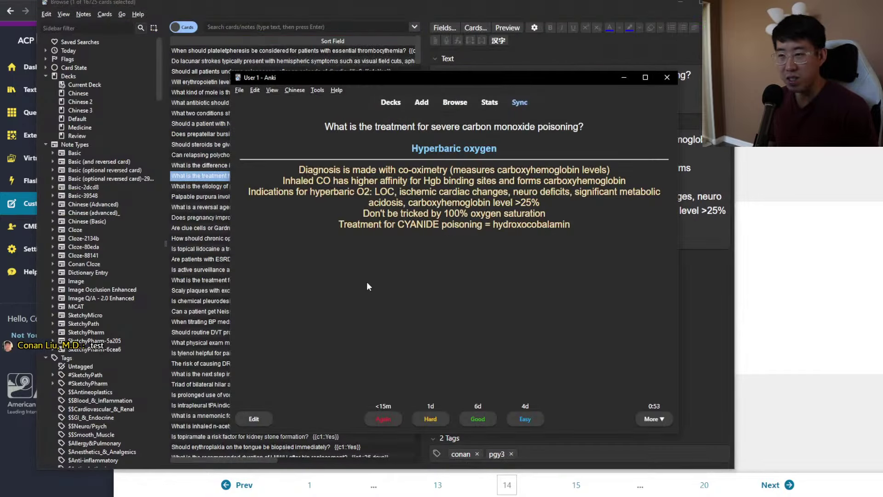
Step: Grade the carbon monoxide card and reveal the Entamoeba card's answer
{"action": "key", "text": "space"}
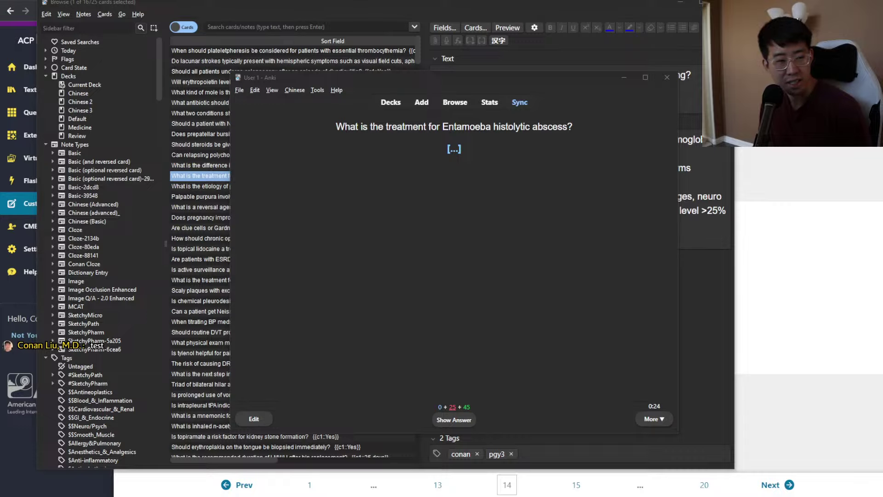
{"action": "left_click", "coordinate": [374, 237]}
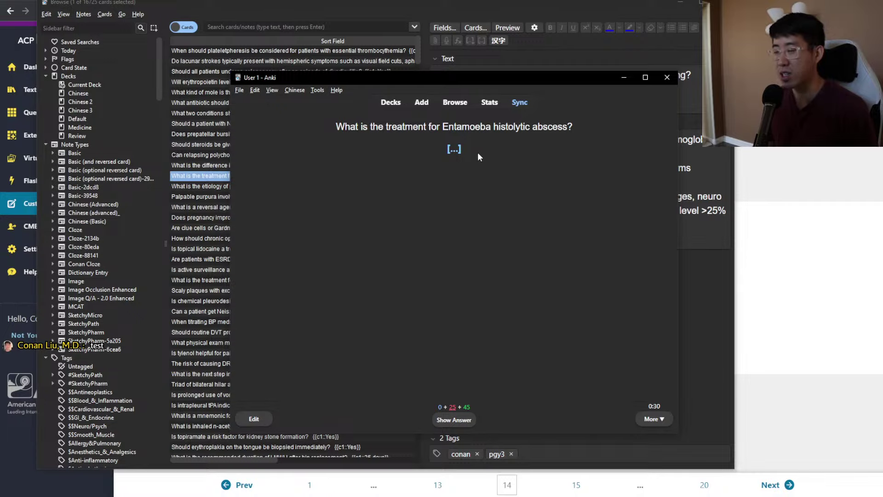
{"action": "key", "text": "space"}
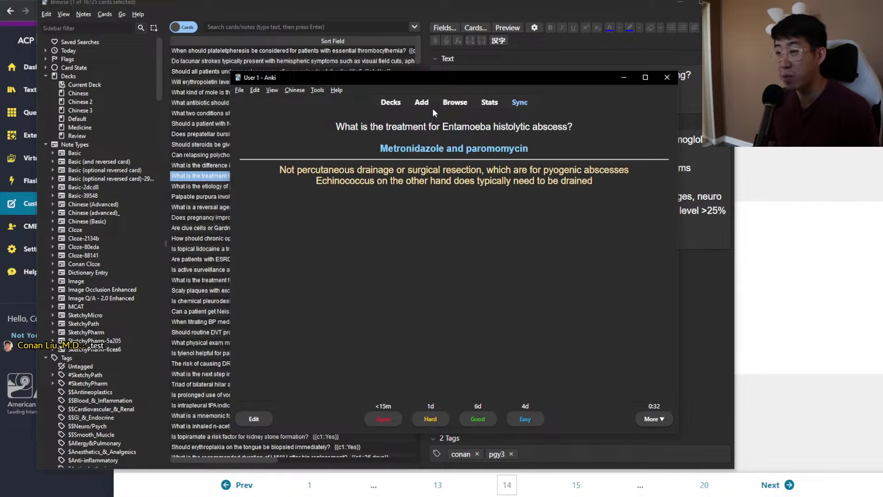
Step: Correct the Entamoeba question to read 'histolytica', then grade the card
{"action": "key", "text": "e"}
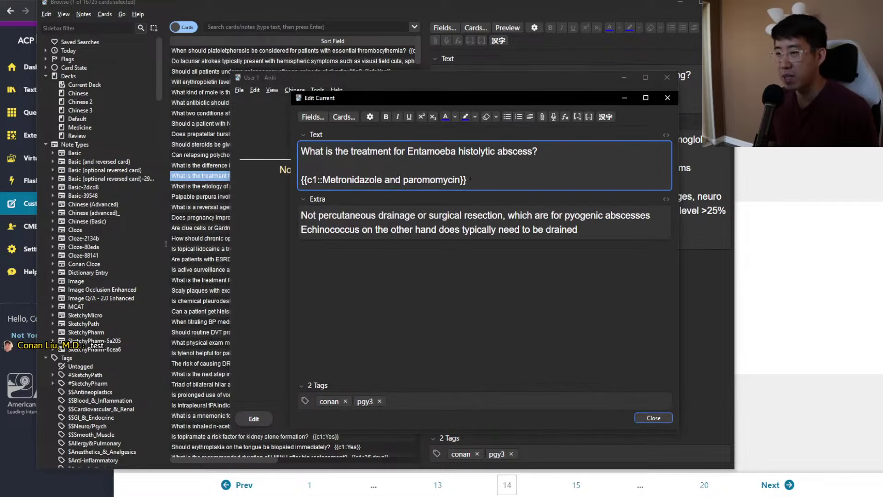
{"action": "left_click", "coordinate": [496, 151]}
{"action": "type", "text": "a"}
{"action": "left_click", "coordinate": [653, 418]}
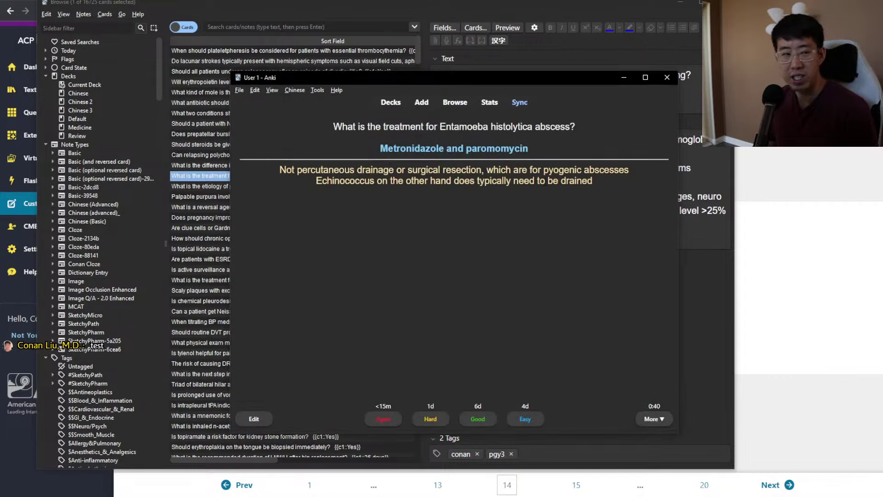
{"action": "key", "text": "space"}
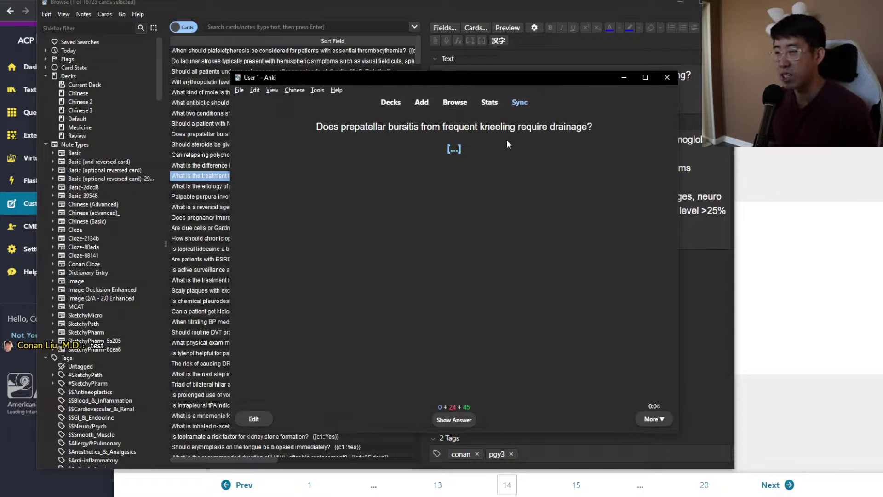
Step: Review and grade the prepatellar bursitis and active surveillance cards
{"action": "key", "text": "space"}
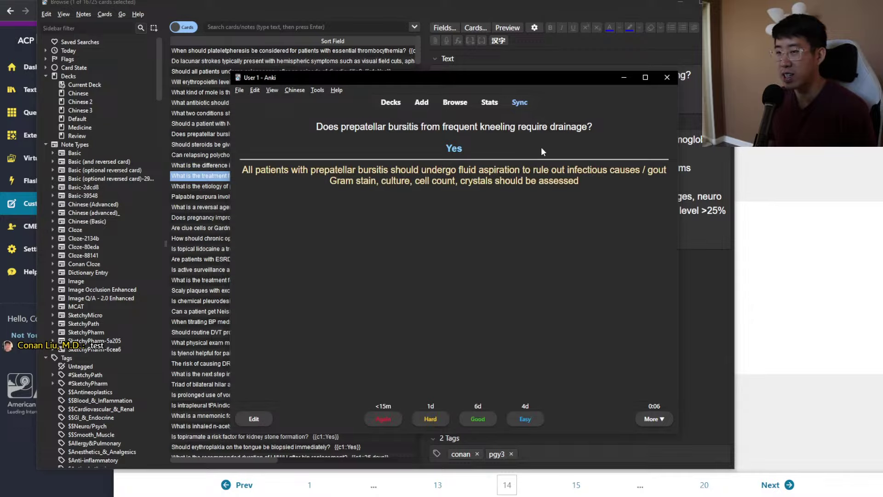
{"action": "key", "text": "space"}
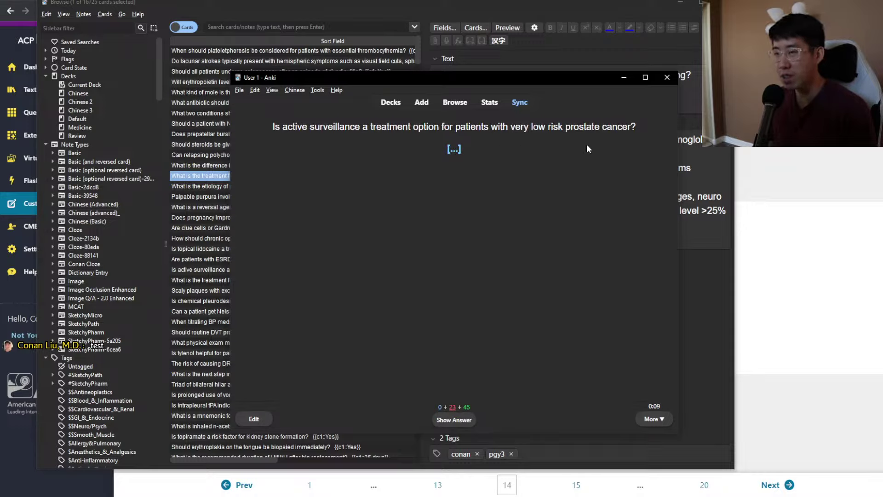
{"action": "key", "text": "space"}
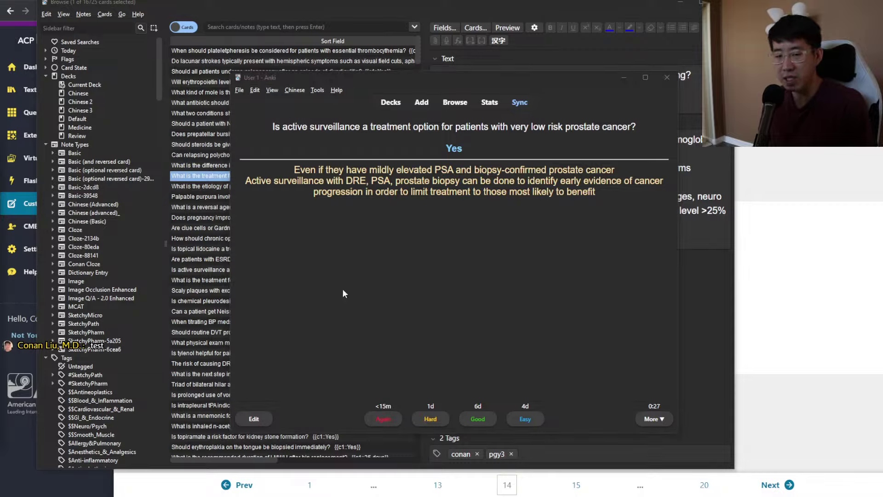
{"action": "left_click", "coordinate": [404, 284]}
{"action": "key", "text": "space"}
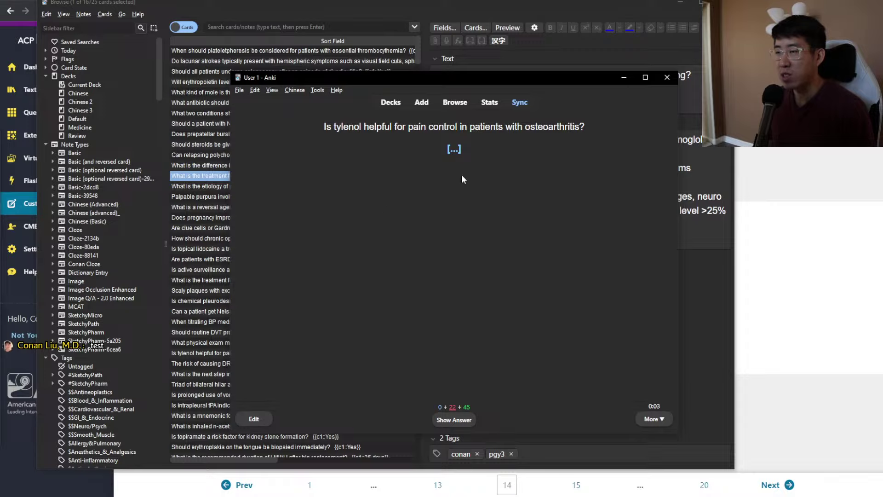
Step: Review and grade the Tylenol and missed TB regimen cards
{"action": "key", "text": "space"}
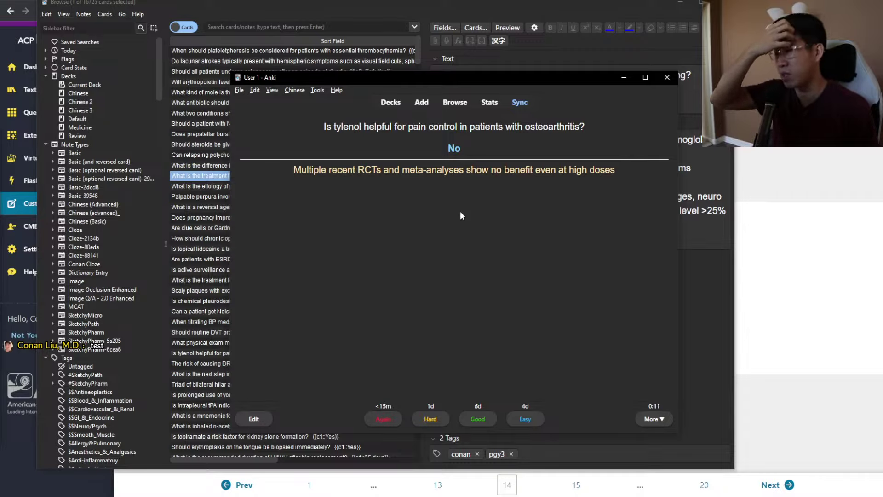
{"action": "key", "text": "space"}
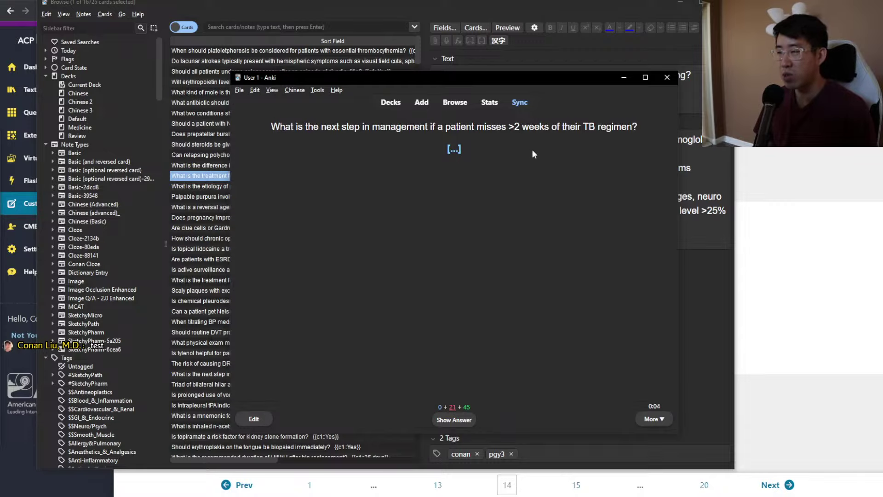
{"action": "key", "text": "space"}
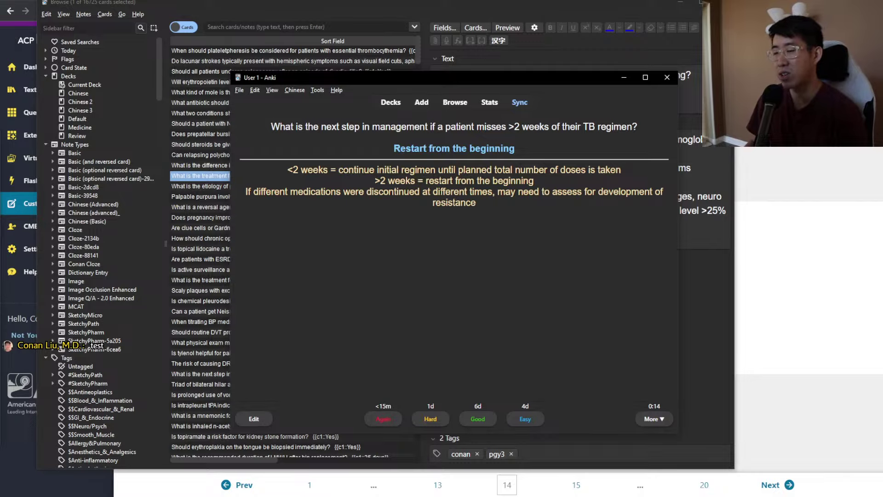
{"action": "key", "text": "space"}
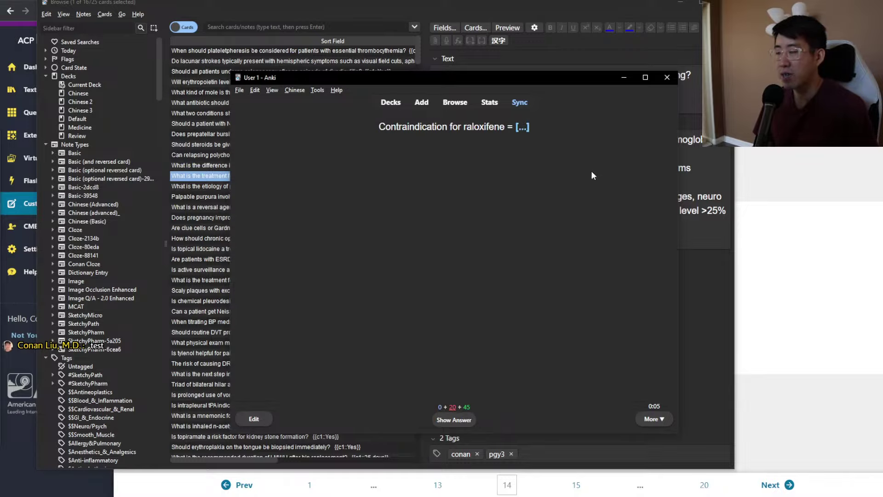
Step: Reveal and grade the raloxifene, periungual purpura and pleurodesis cards
{"action": "key", "text": "space"}
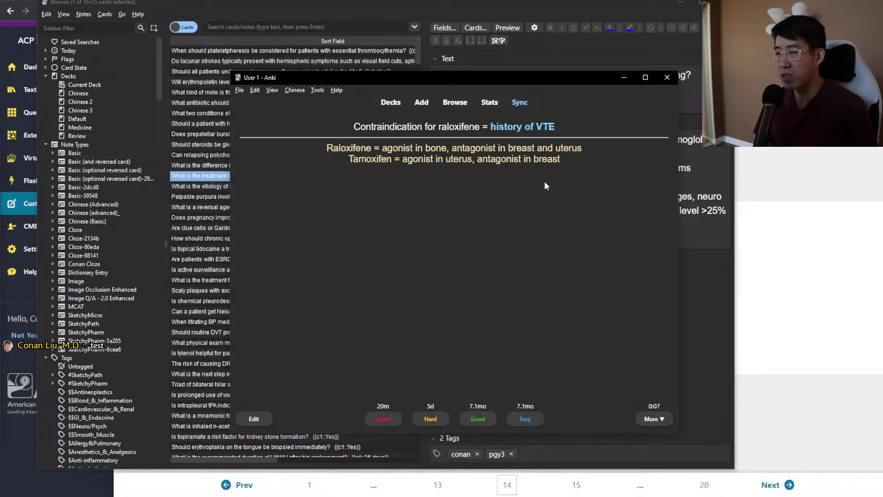
{"action": "key", "text": "space"}
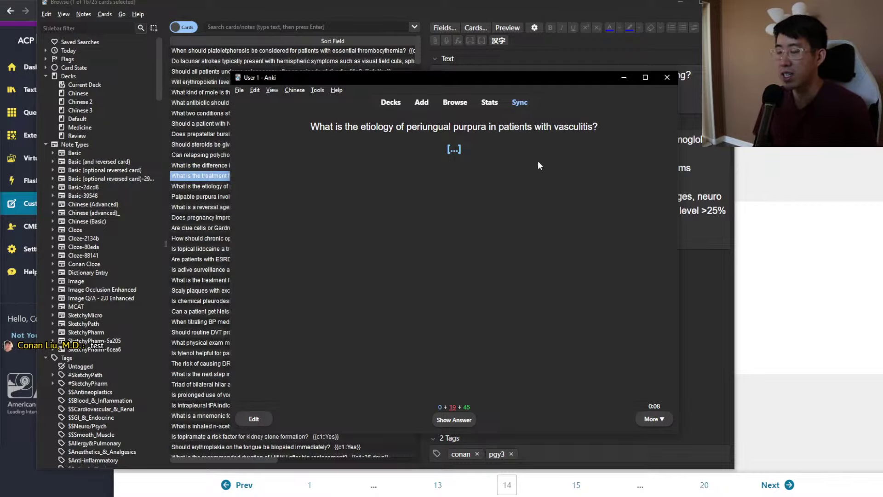
{"action": "key", "text": "space"}
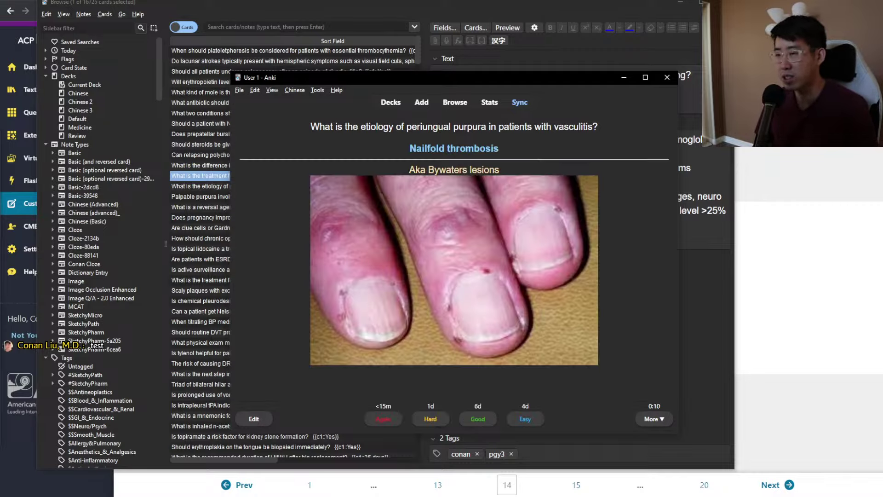
{"action": "key", "text": "space"}
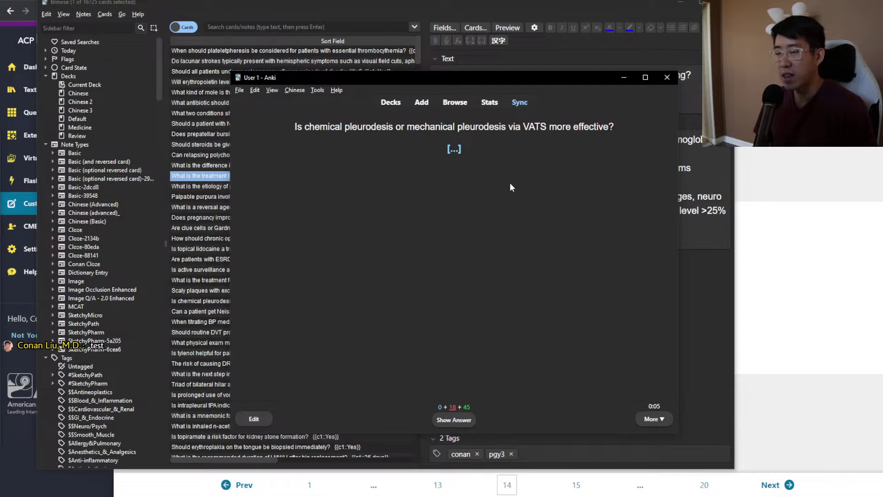
{"action": "key", "text": "space"}
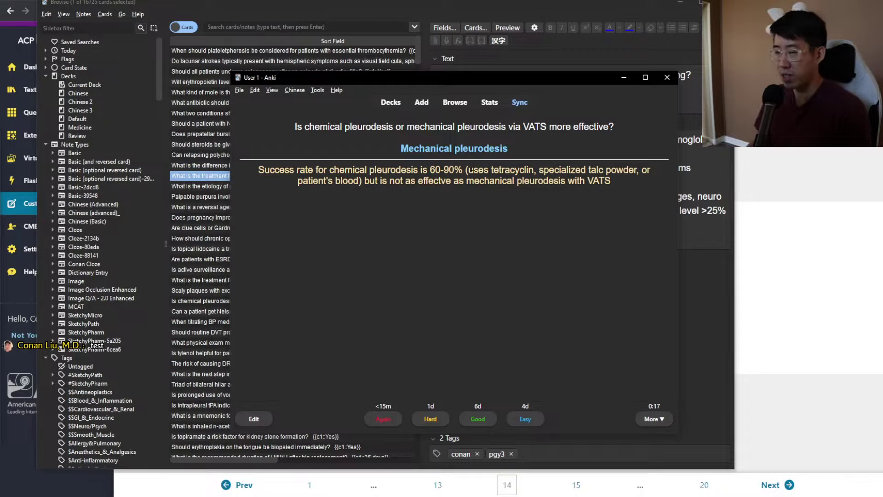
{"action": "key", "text": "space"}
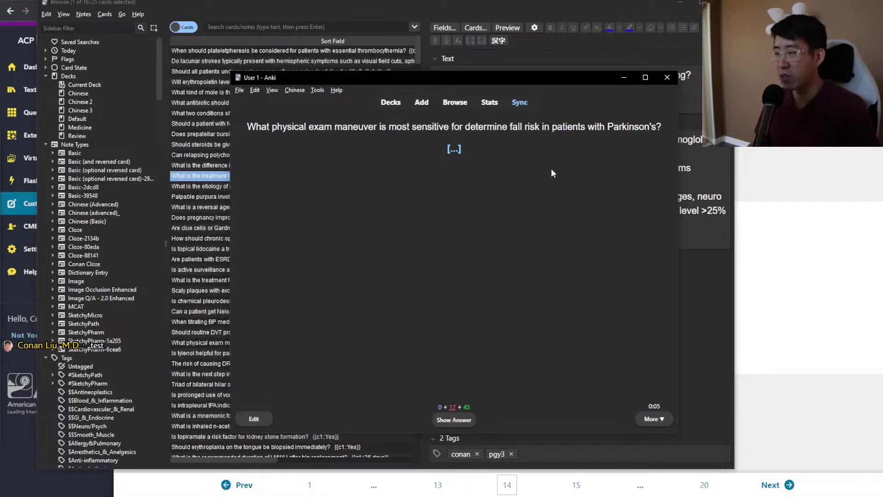
Step: Add 'ing' after 'determine' in the Parkinson's card text and resume reviewing
{"action": "key", "text": "space"}
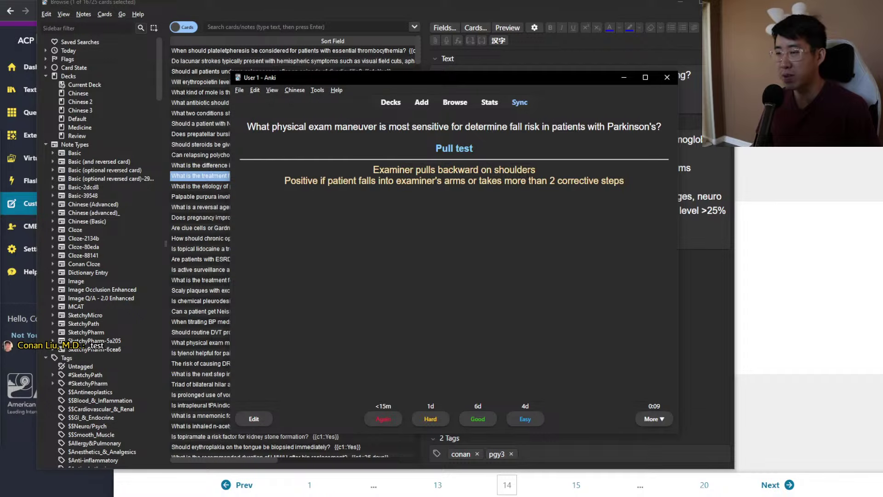
{"action": "key", "text": "e"}
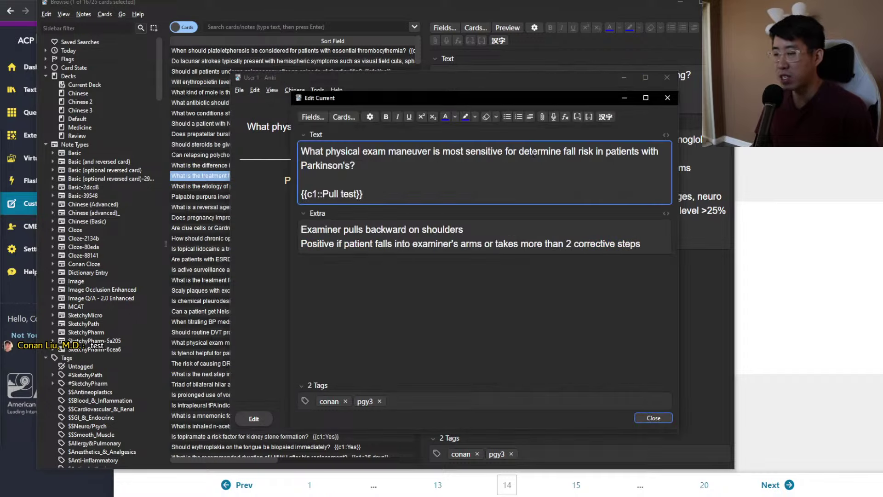
{"action": "left_click", "coordinate": [561, 152]}
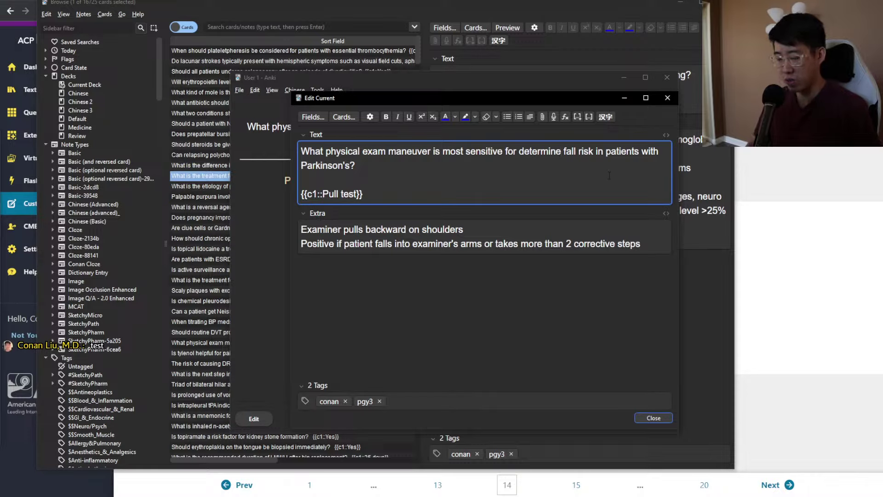
{"action": "type", "text": "ing"}
{"action": "key", "text": "Escape"}
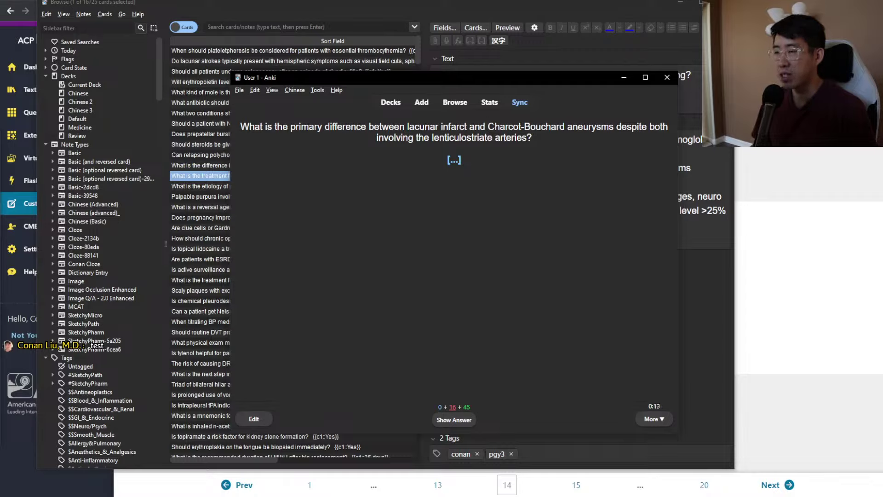
Step: Review the lacunar infarct / Charcot-Bouchard aneurysm card and grade it Again
{"action": "left_click_drag", "start_coordinate": [489, 127], "coordinate": [614, 130]}
{"action": "left_click", "coordinate": [611, 132]}
{"action": "key", "text": "space"}
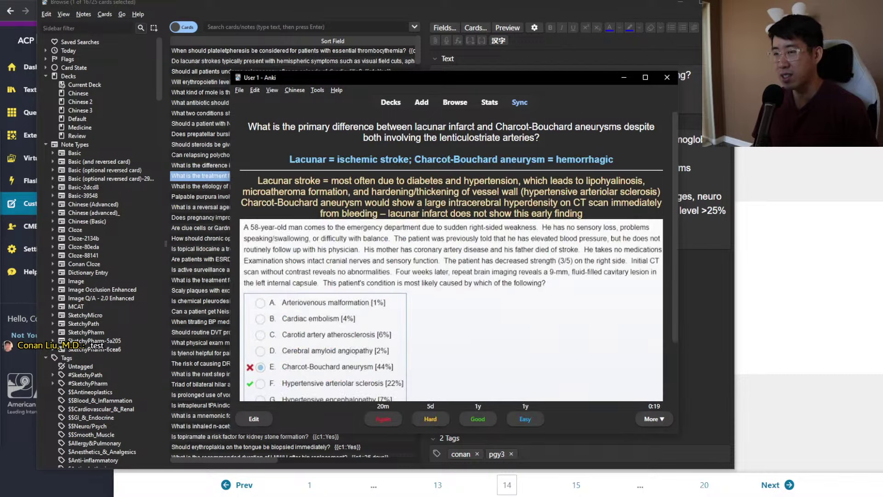
{"action": "left_click_drag", "start_coordinate": [290, 159], "coordinate": [548, 159]}
{"action": "left_click", "coordinate": [636, 154]}
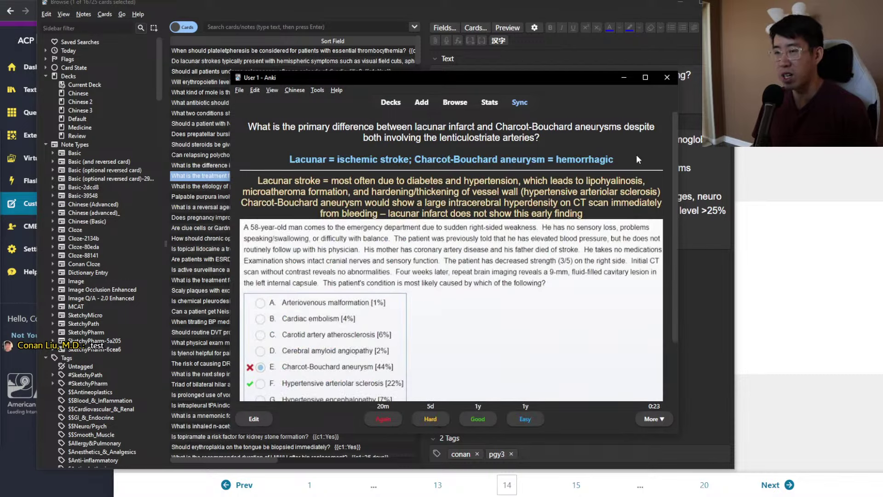
{"action": "key", "text": "1"}
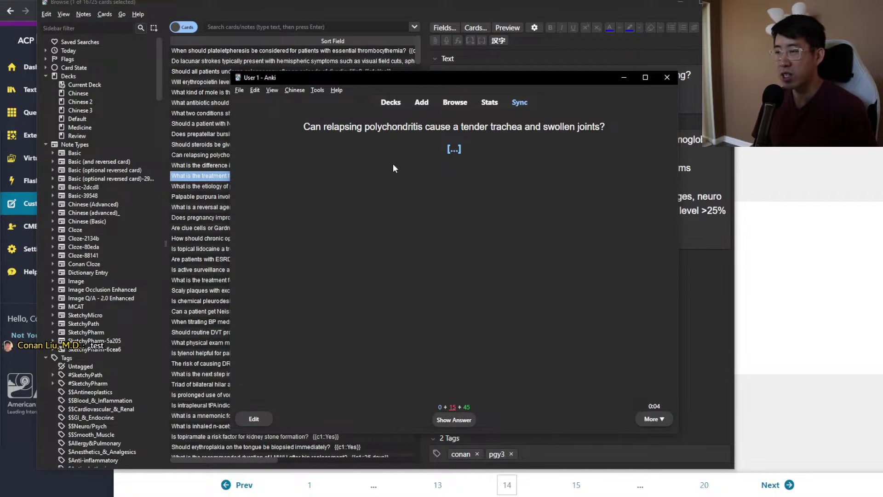
Step: Reveal and grade the relapsing polychondritis card, then minimize the card browser
{"action": "key", "text": "space"}
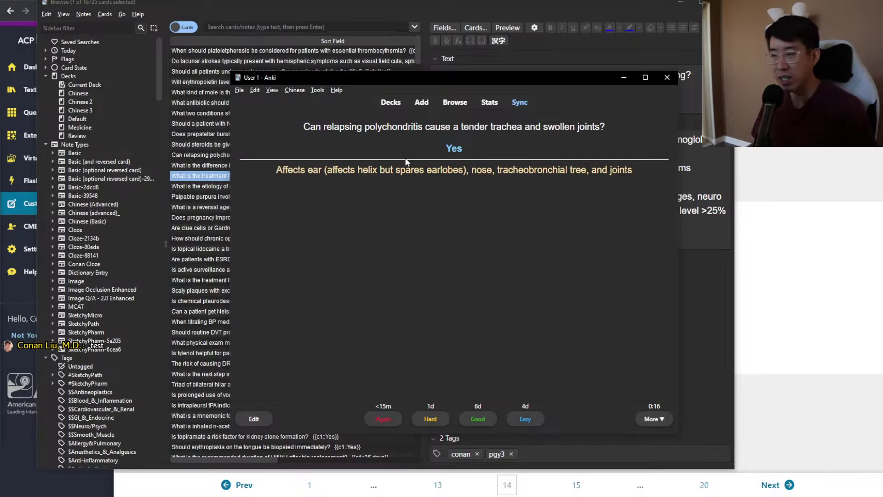
{"action": "key", "text": "space"}
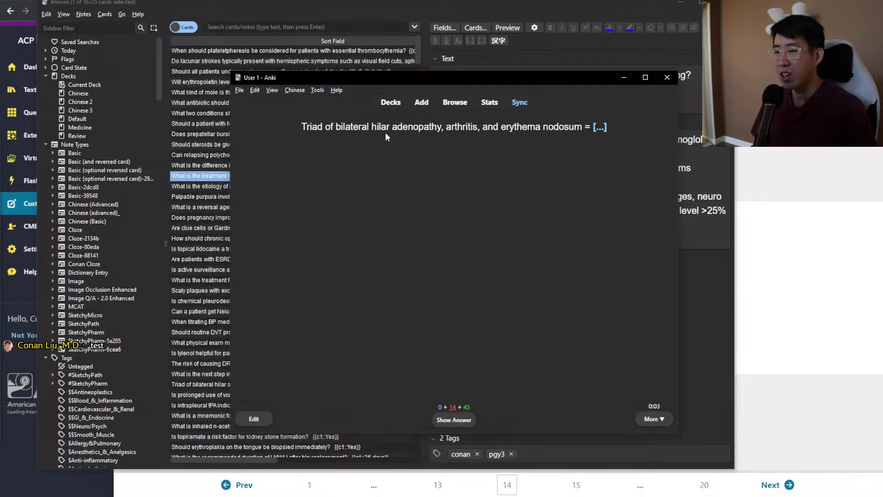
{"action": "left_click", "coordinate": [678, 2]}
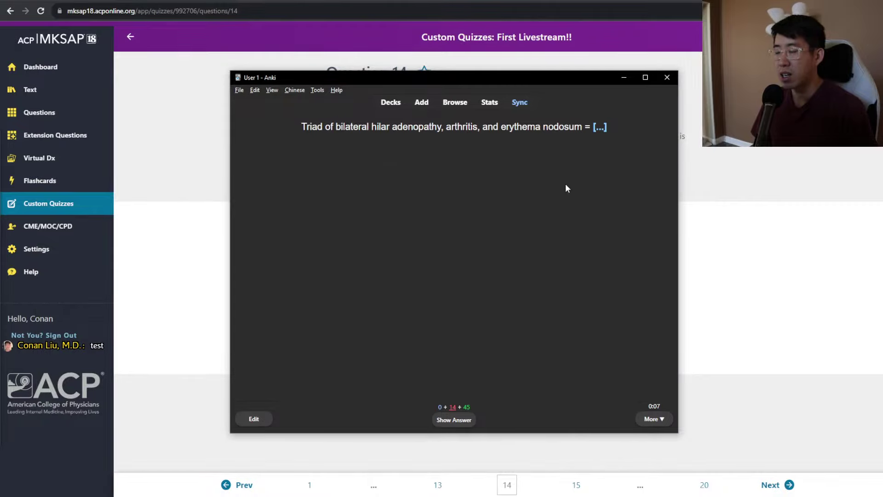
Step: Reveal and grade the Lofgren syndrome, voriconazole skin cancer and MEN syndromes mnemonic cards
{"action": "key", "text": "space"}
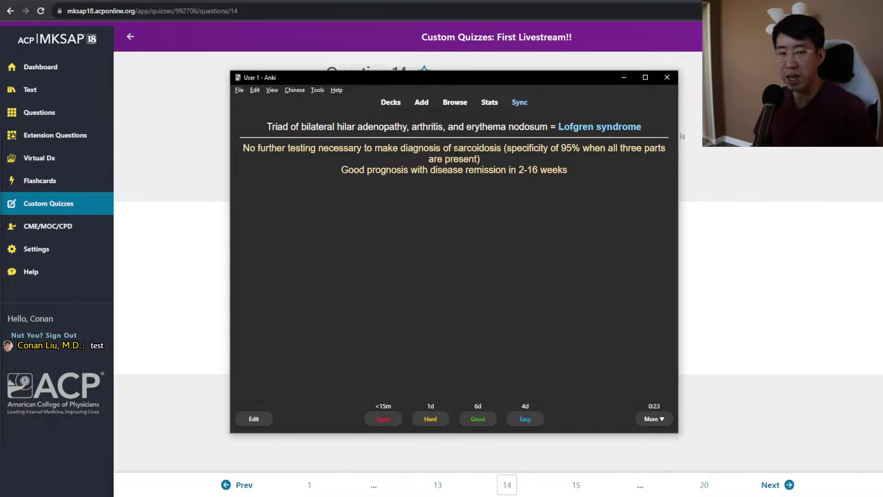
{"action": "key", "text": "space"}
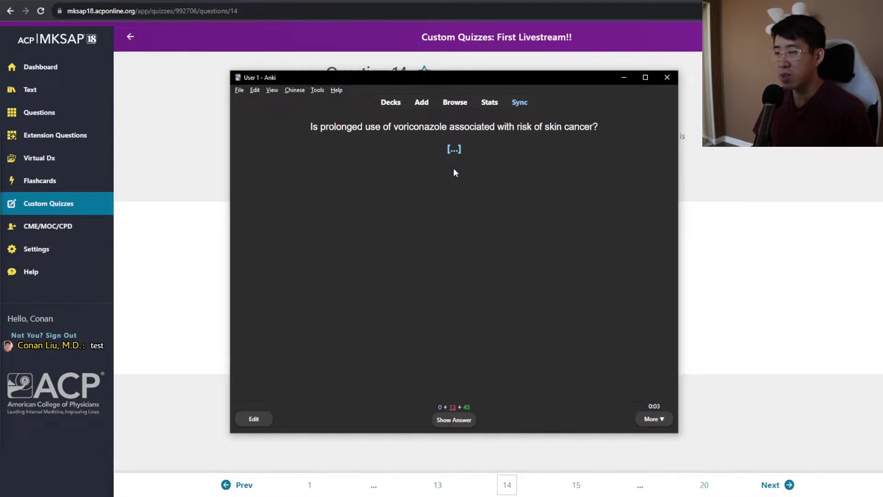
{"action": "key", "text": "space"}
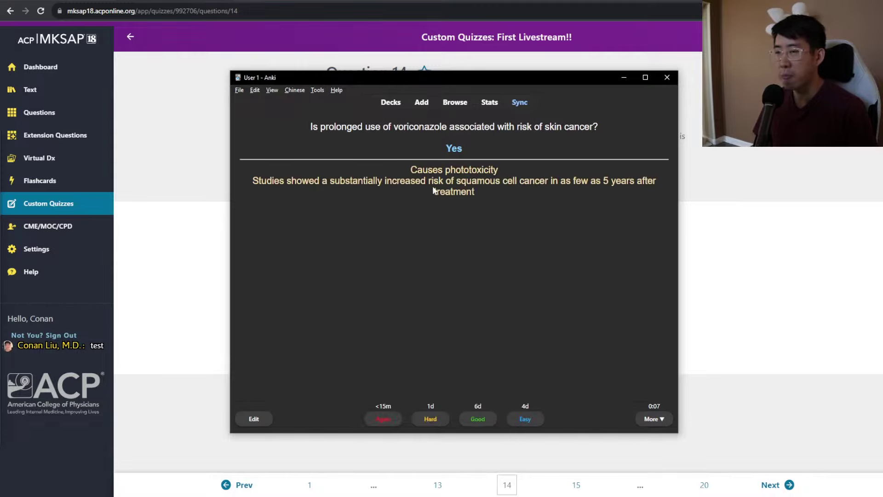
{"action": "key", "text": "space"}
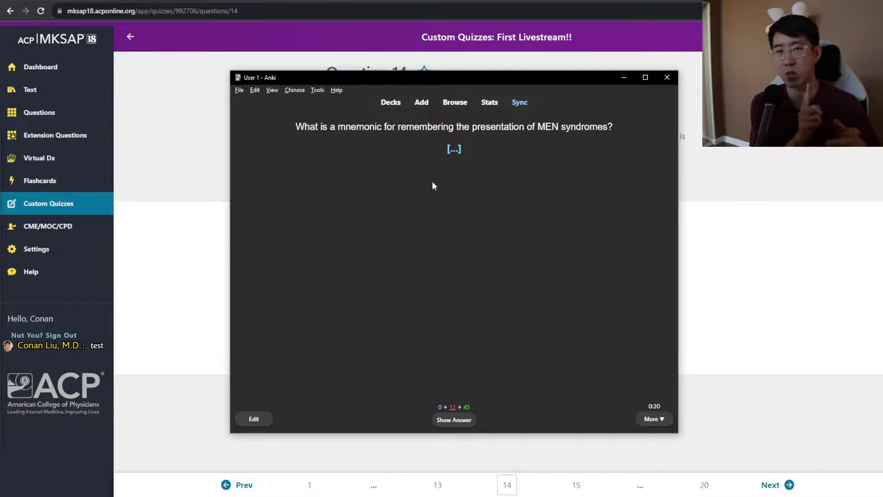
{"action": "key", "text": "space"}
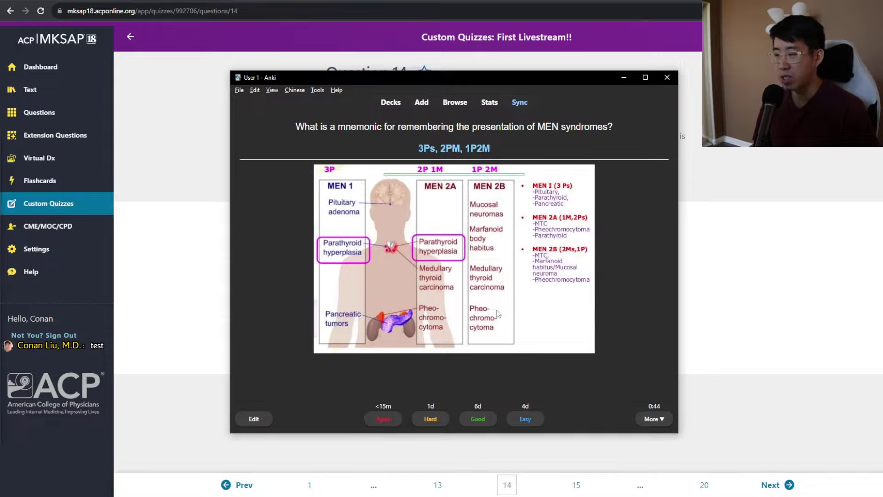
{"action": "key", "text": "space"}
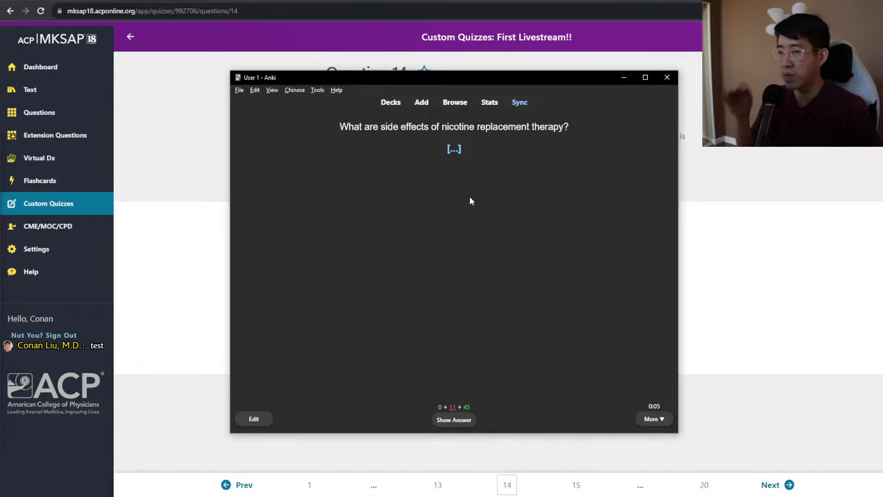
Step: Reveal and grade the nicotine replacement, erythropoietin level and palpable purpura cards
{"action": "key", "text": "space"}
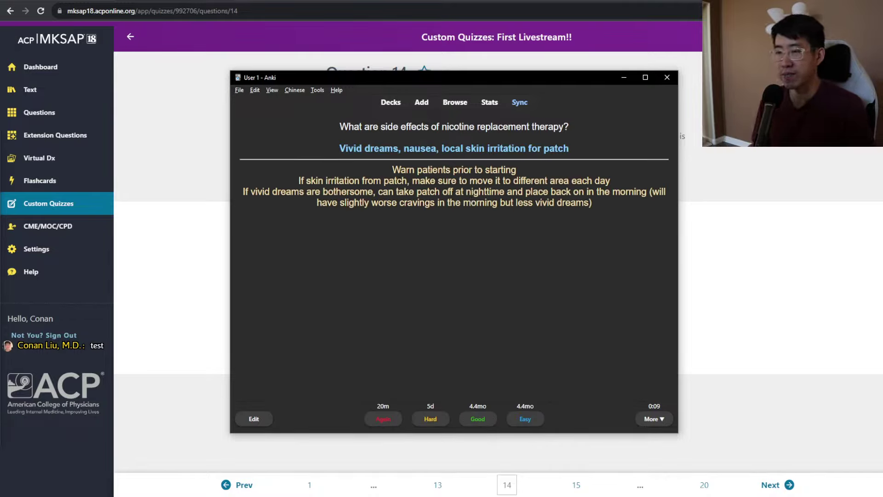
{"action": "key", "text": "space"}
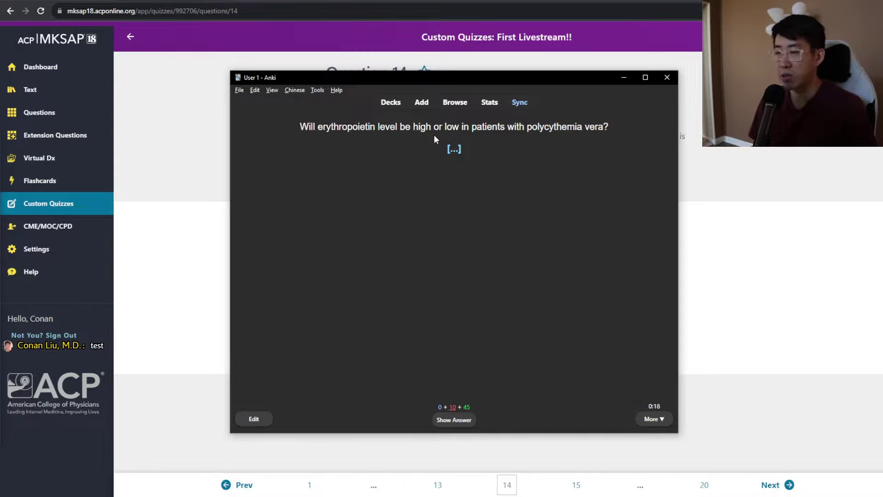
{"action": "key", "text": "space"}
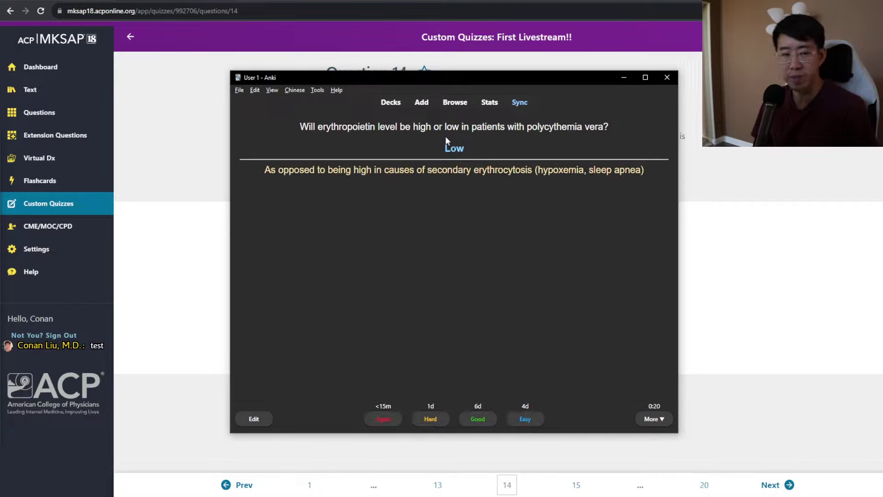
{"action": "key", "text": "space"}
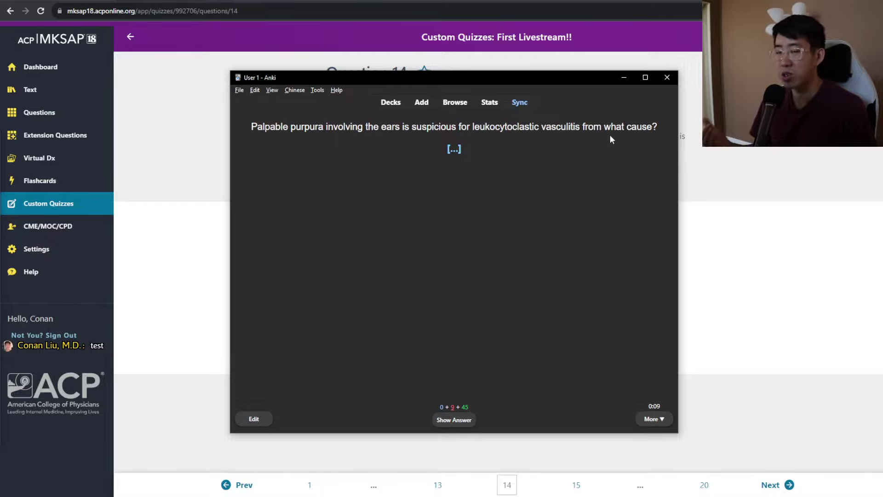
{"action": "key", "text": "space"}
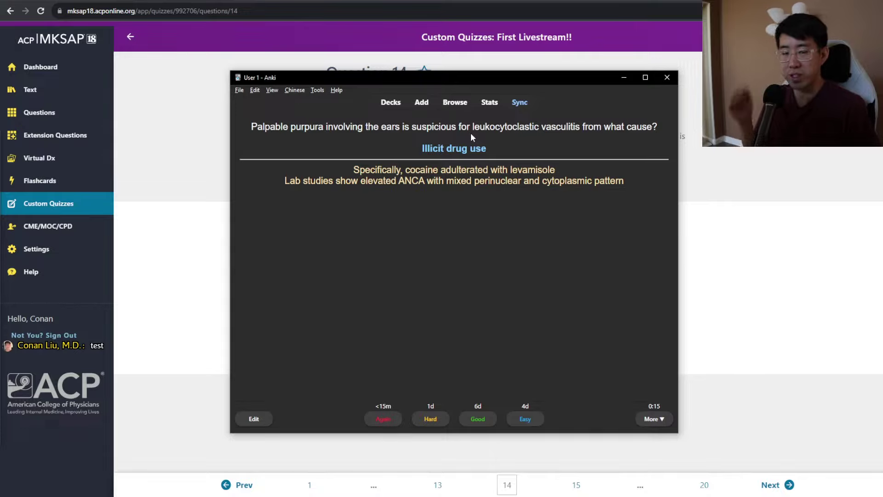
{"action": "key", "text": "space"}
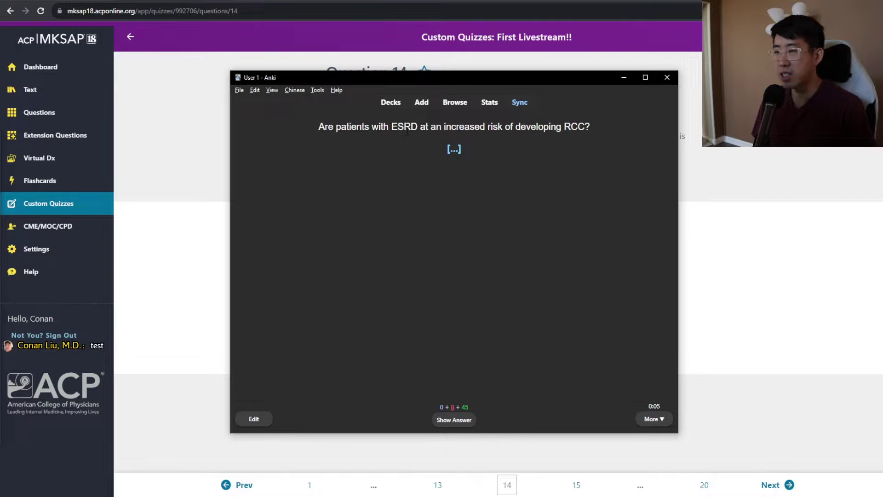
Step: Correct 'wit hESRD' to 'with ESRD' in the ESRD card's explanation, then continue reviewing
{"action": "key", "text": "space"}
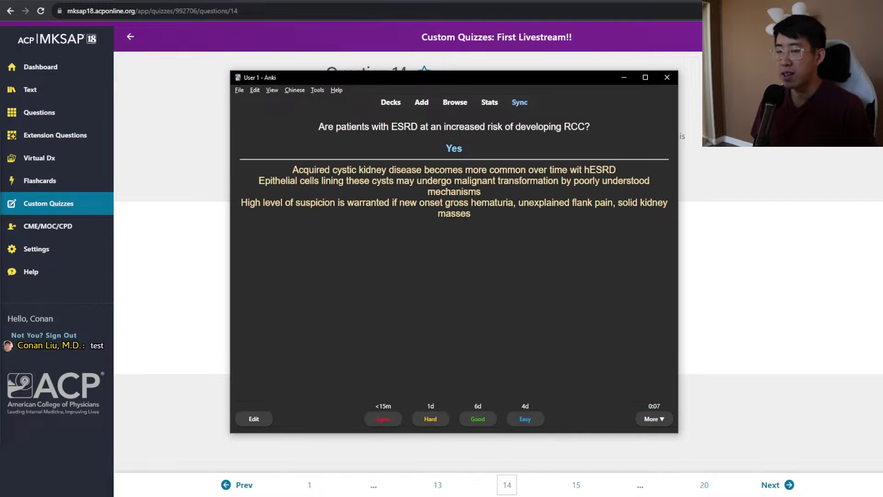
{"action": "key", "text": "e"}
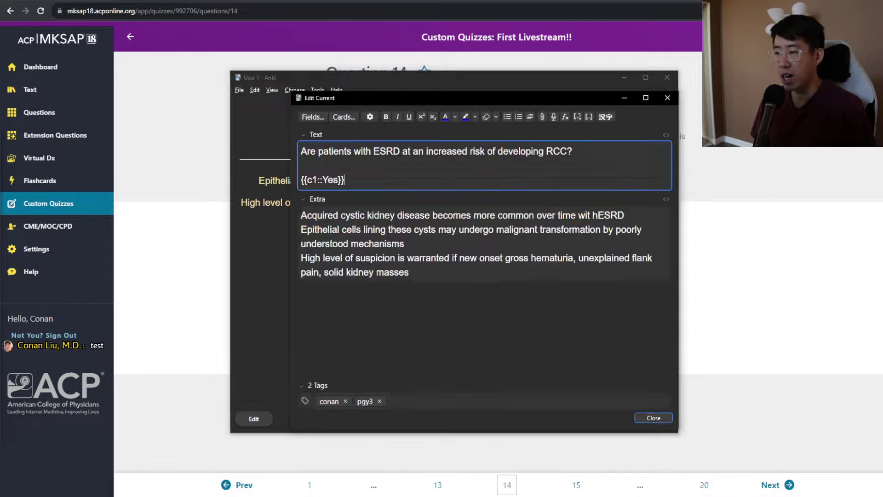
{"action": "left_click", "coordinate": [598, 216]}
{"action": "key", "text": "BackSpace"}
{"action": "key", "text": "Left"}
{"action": "type", "text": "h"}
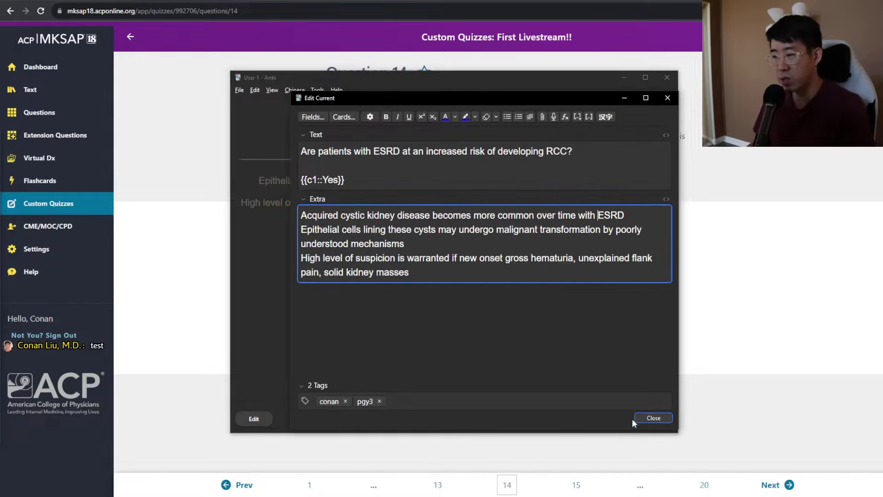
{"action": "left_click", "coordinate": [654, 418]}
{"action": "key", "text": "space"}
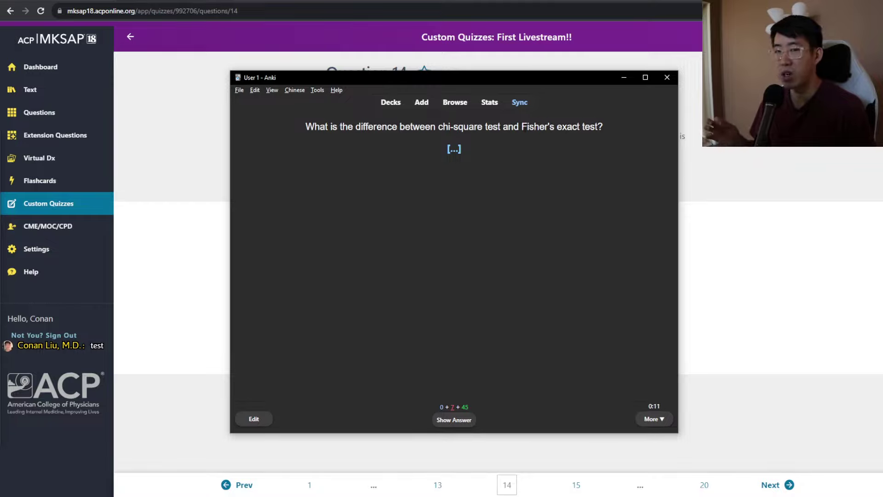
Step: Reveal and rate the chi-square vs Fisher's, erythema multiforme and isoproterenol cards
{"action": "key", "text": "space"}
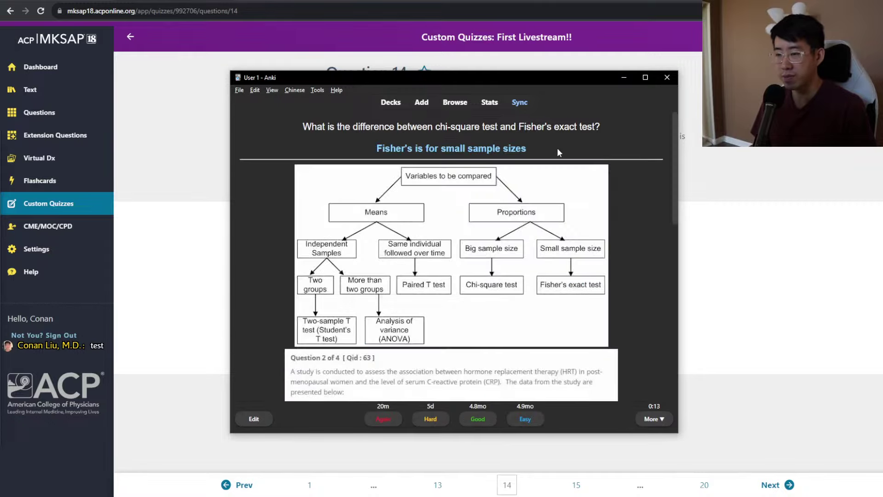
{"action": "scroll", "coordinate": [560, 153], "scroll_direction": "down", "scroll_amount": 8}
{"action": "key", "text": "space"}
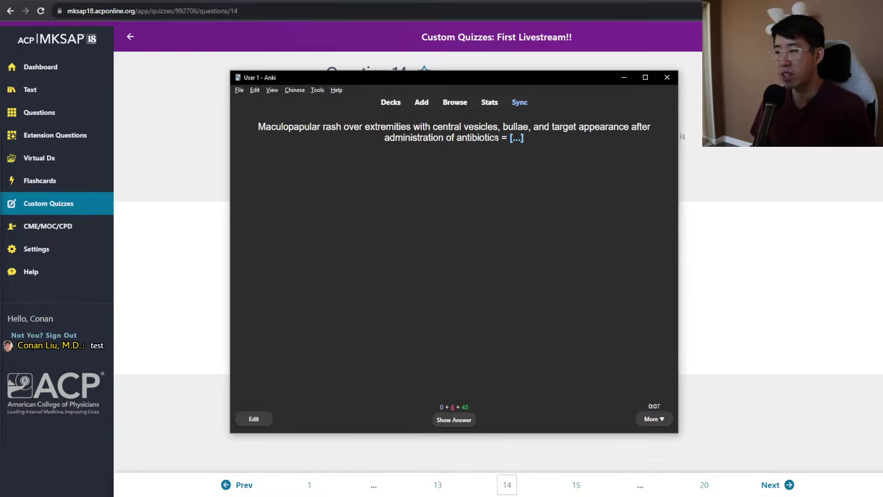
{"action": "key", "text": "space"}
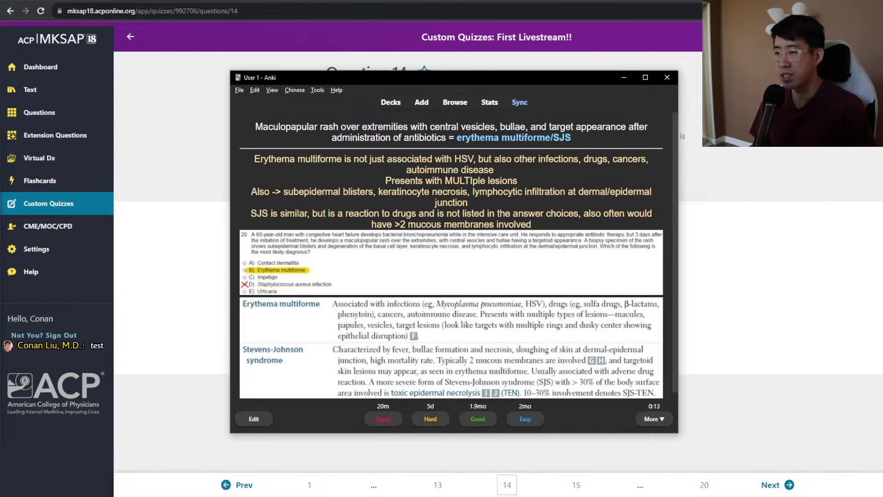
{"action": "key", "text": "space"}
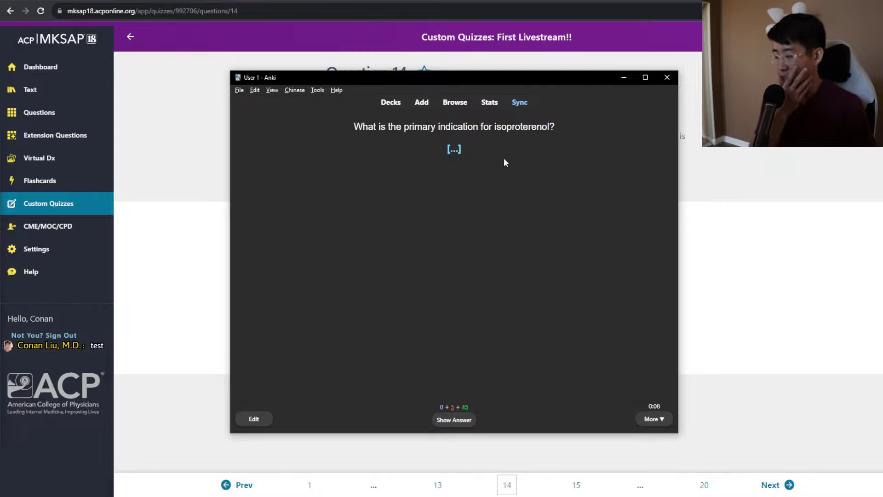
{"action": "key", "text": "space"}
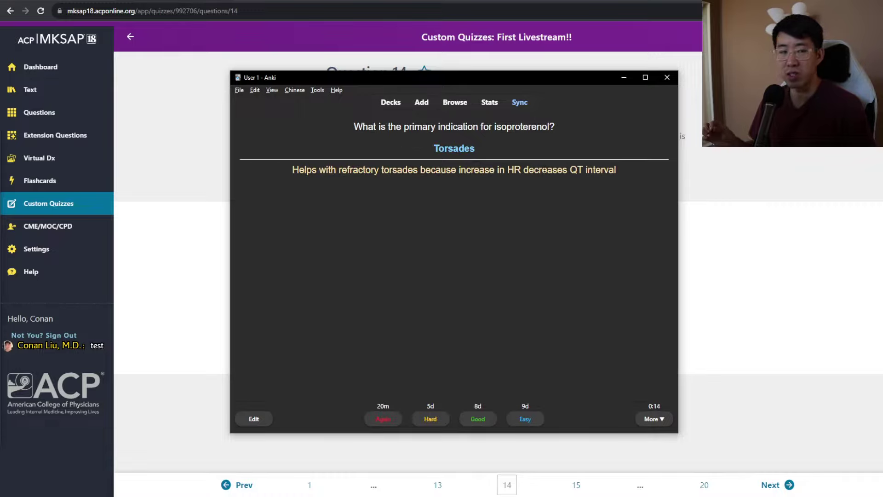
{"action": "key", "text": "space"}
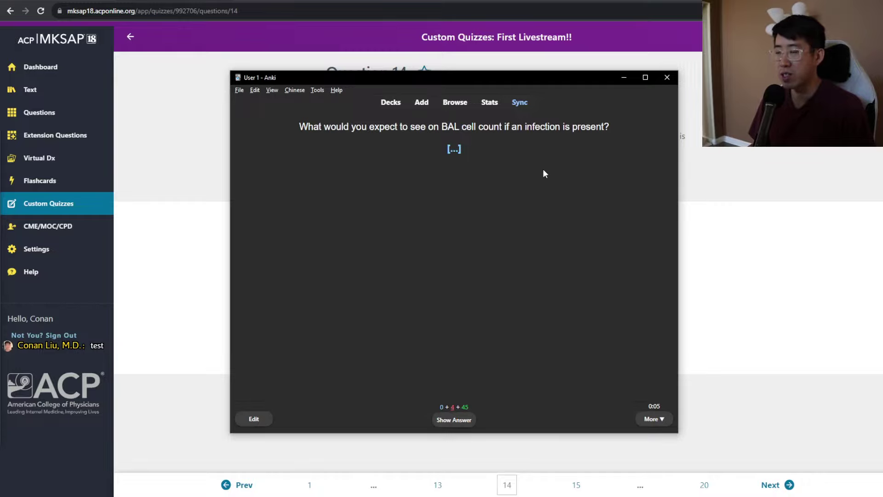
Step: Reveal and rate the BAL cell count and lacunar stroke cards
{"action": "key", "text": "space"}
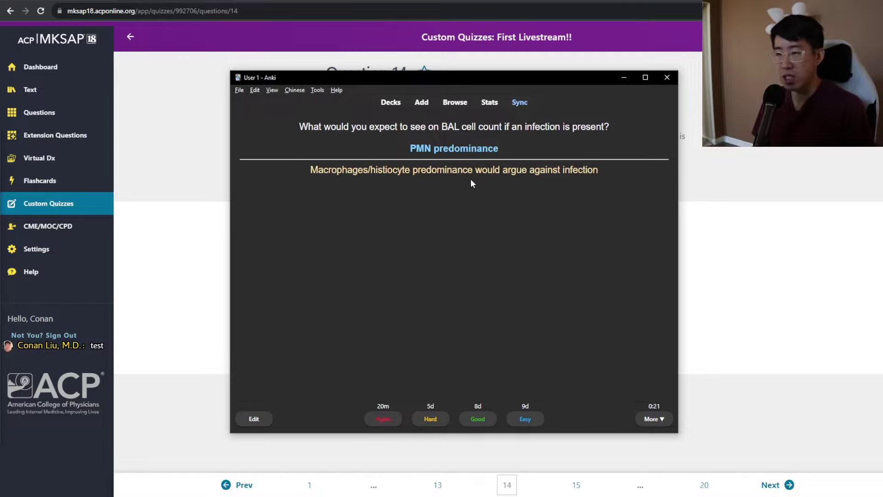
{"action": "key", "text": "space"}
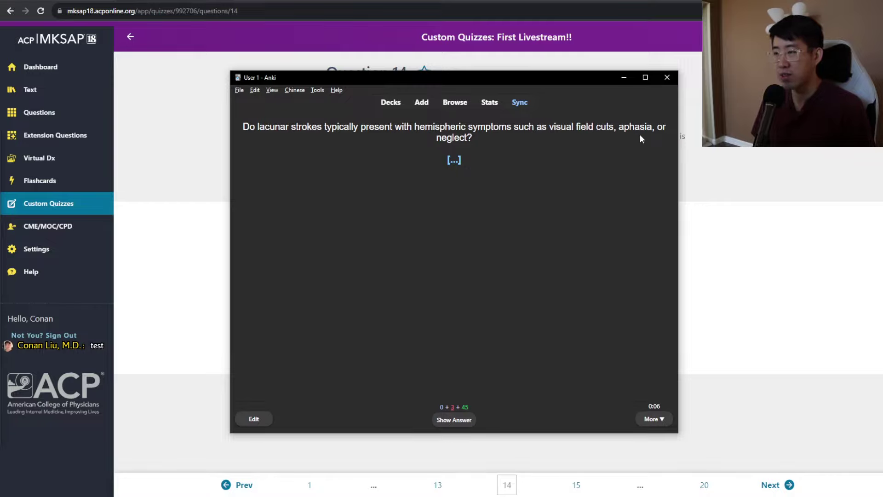
{"action": "key", "text": "space"}
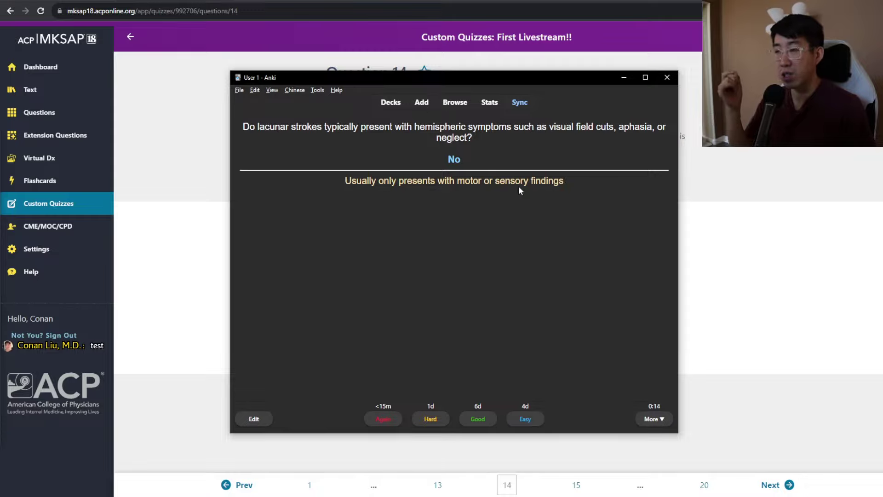
{"action": "key", "text": "space"}
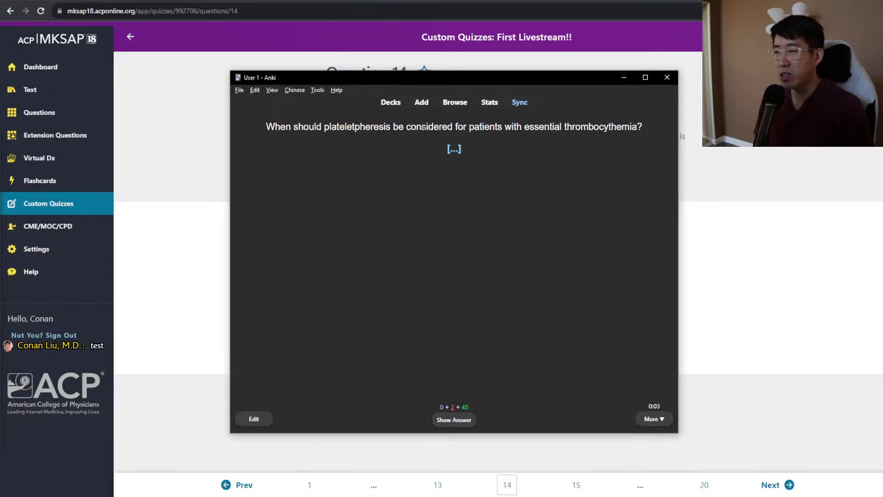
Step: Reveal and rate Good the plateletpheresis and respiratory alkalosis hypocalcemia cards
{"action": "key", "text": "space"}
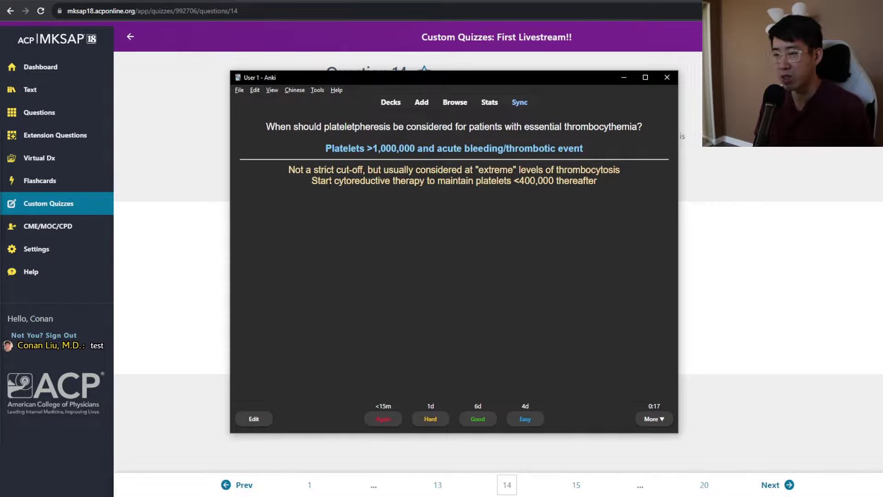
{"action": "key", "text": "space"}
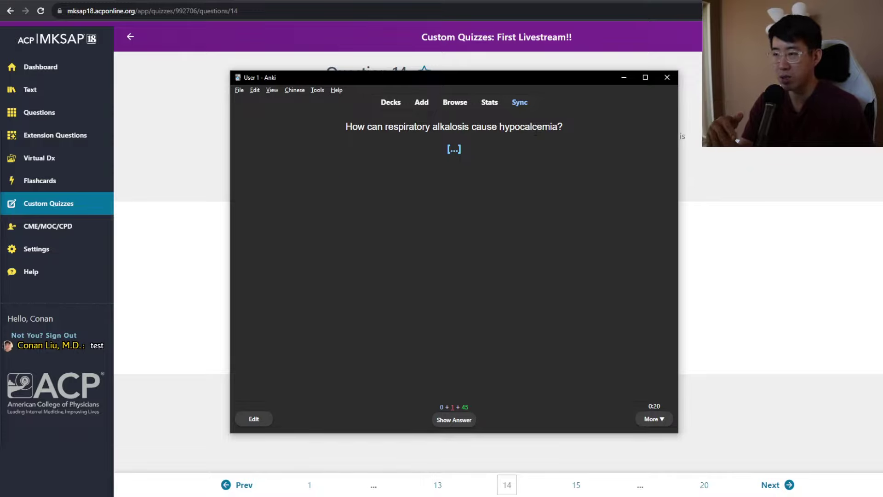
{"action": "key", "text": "space"}
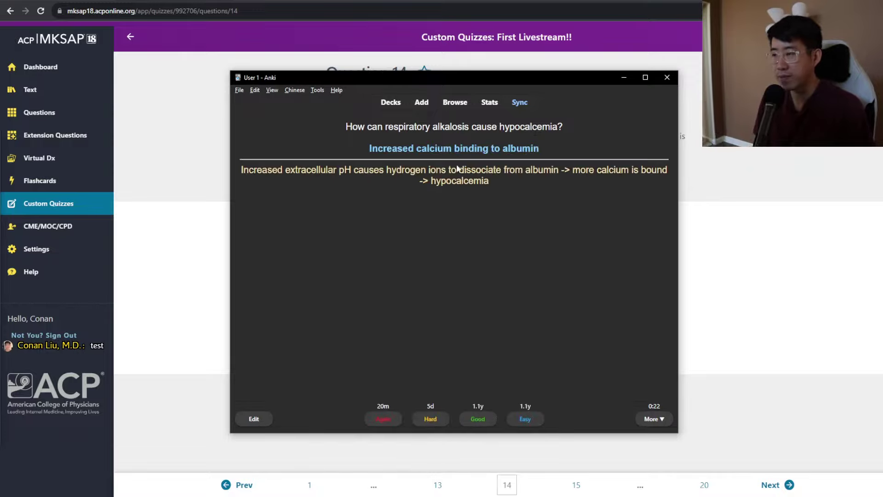
{"action": "key", "text": "space"}
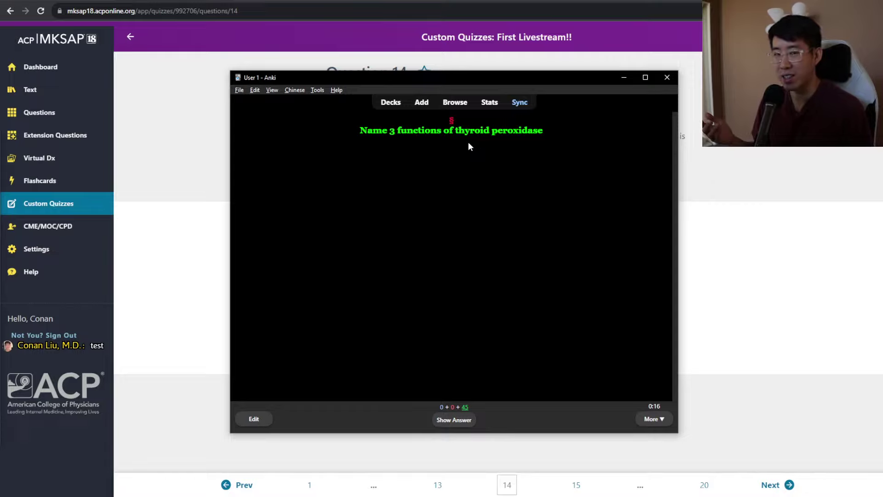
Step: Rate the thyroid peroxidase card, then mark the FMR1 ovarian insufficiency card Again
{"action": "key", "text": "space"}
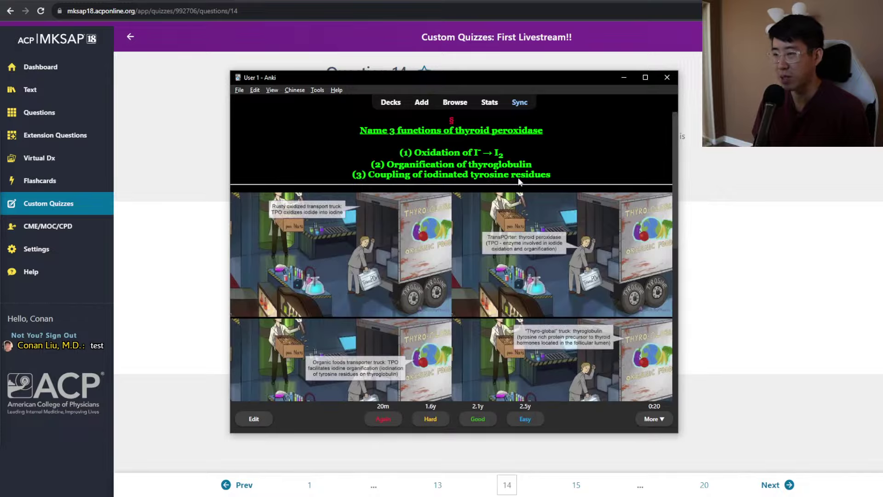
{"action": "key", "text": "space"}
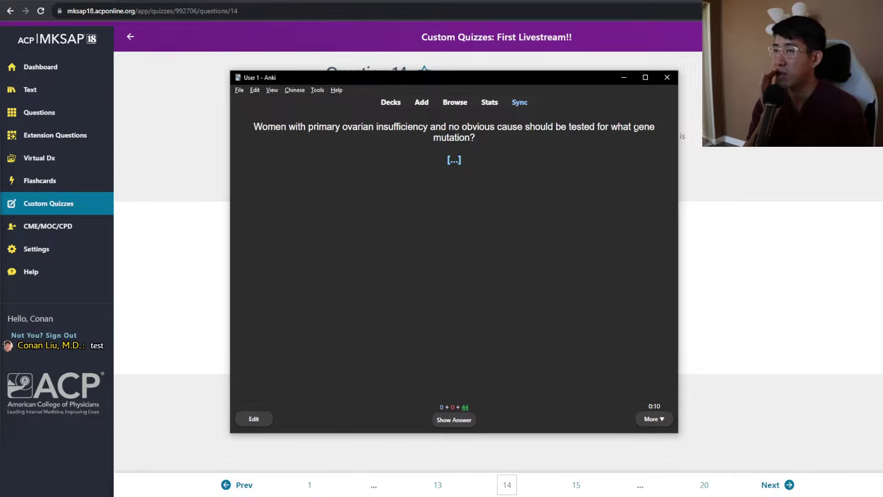
{"action": "key", "text": "space"}
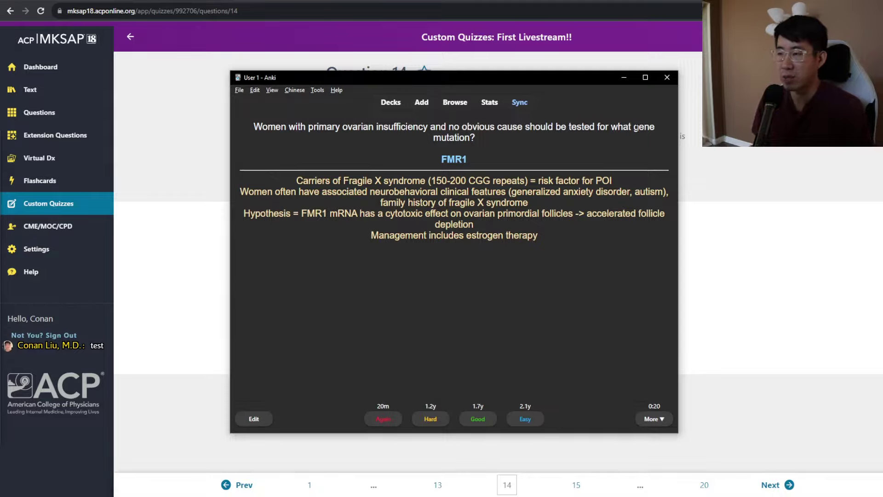
{"action": "left_click", "coordinate": [392, 419]}
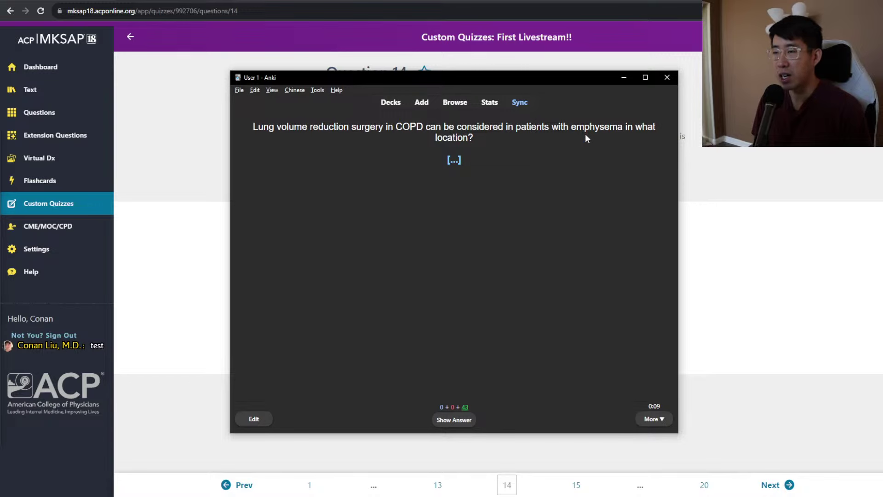
Step: Reveal and rate the lung volume reduction and lung development mnemonic cards
{"action": "key", "text": "space"}
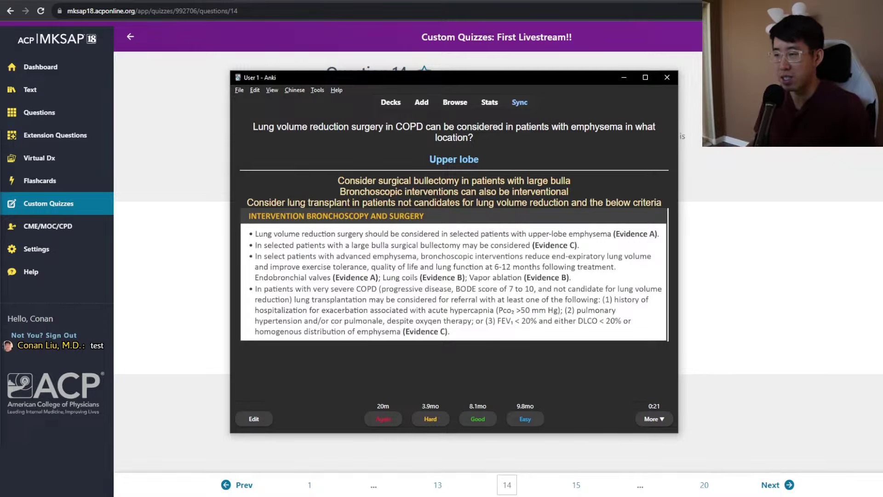
{"action": "key", "text": "space"}
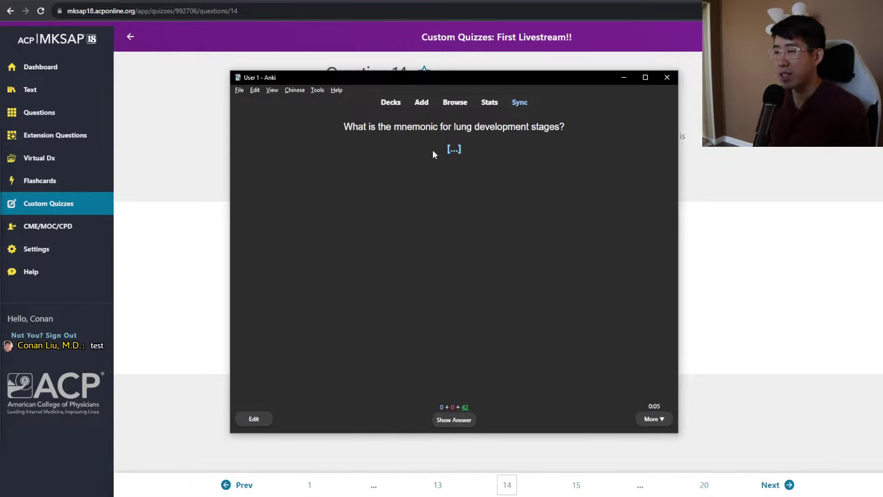
{"action": "key", "text": "space"}
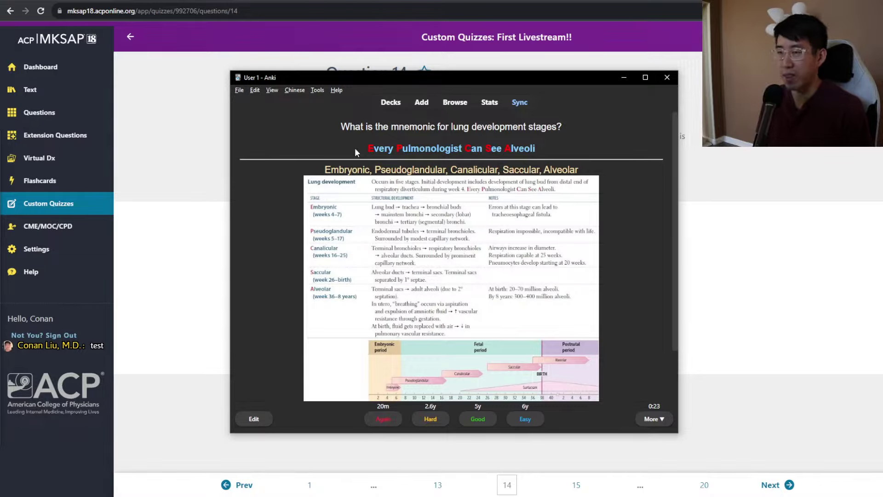
{"action": "left_click_drag", "start_coordinate": [325, 170], "coordinate": [419, 170]}
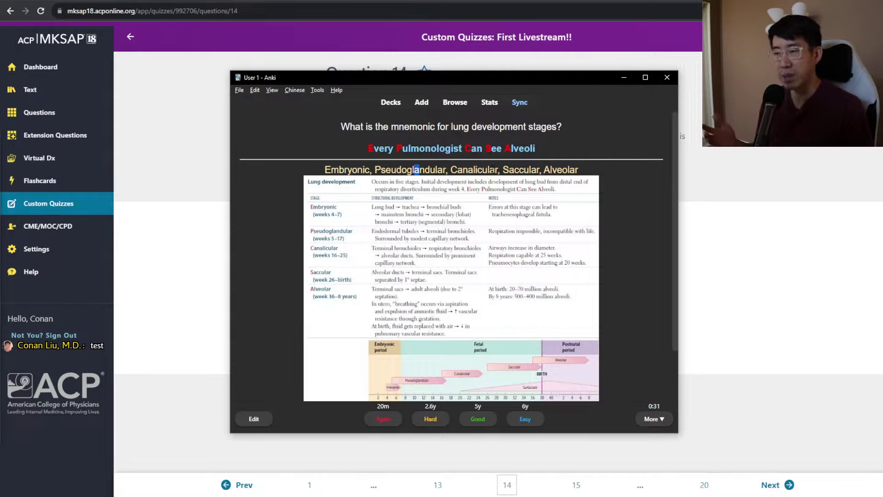
{"action": "left_click", "coordinate": [495, 155]}
{"action": "key", "text": "space"}
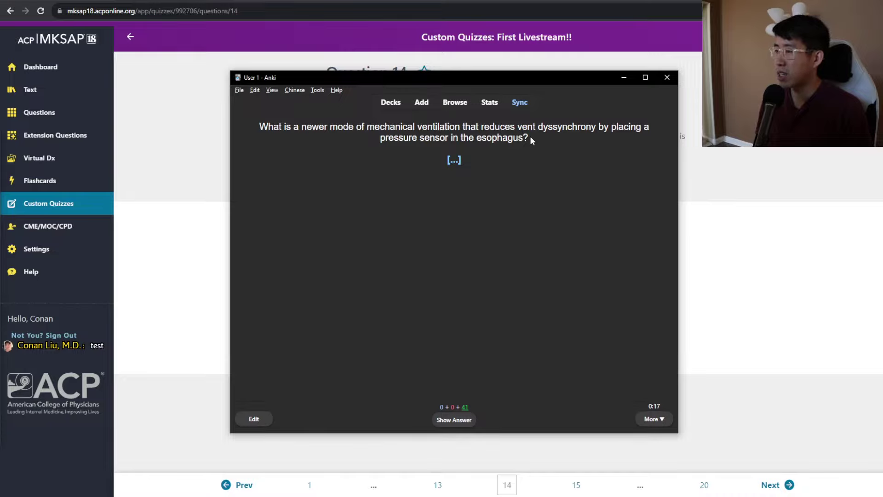
Step: Reveal and rate the NAVA ventilation card and the meningitis–endocarditis–pneumonia triad card
{"action": "key", "text": "space"}
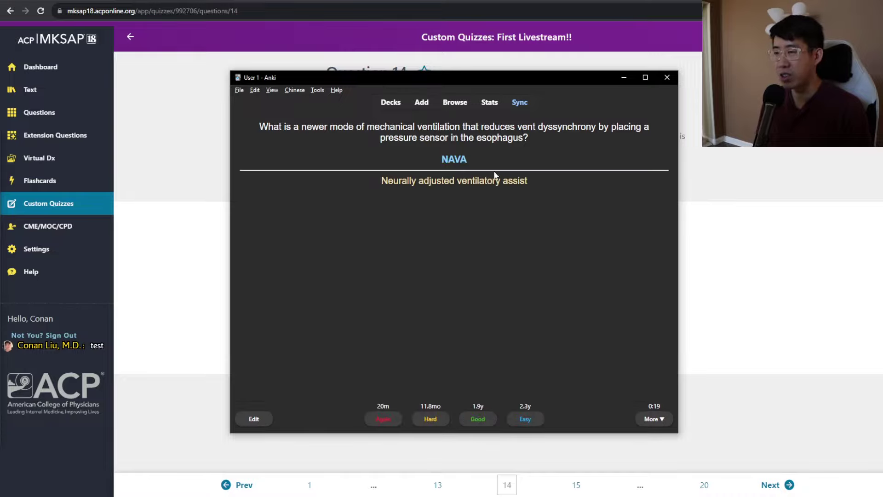
{"action": "key", "text": "space"}
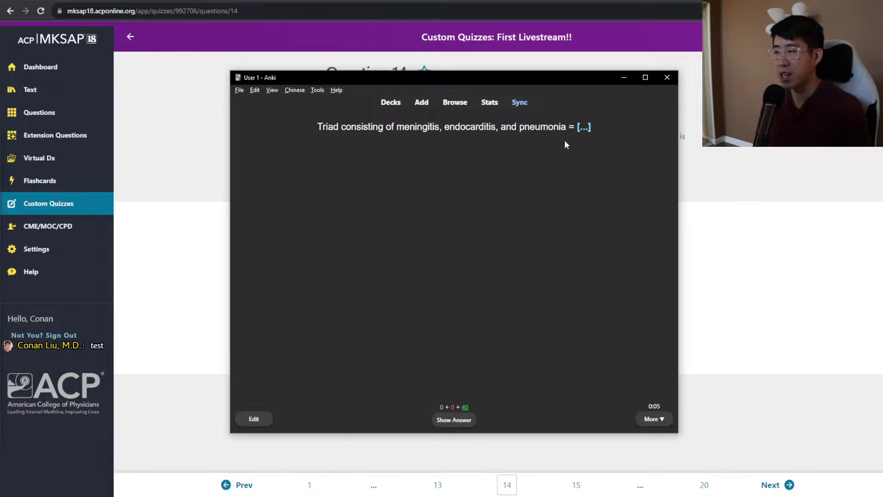
{"action": "key", "text": "space"}
{"action": "key", "text": "space"}
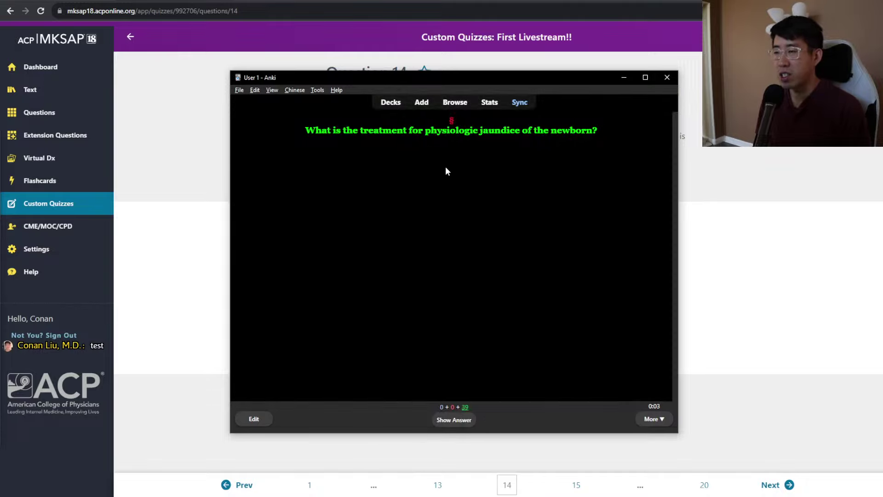
Step: Reveal and grade the newborn jaundice, lactated Ringer's sodium and postpartum hemorrhage methergine cards
{"action": "key", "text": "space"}
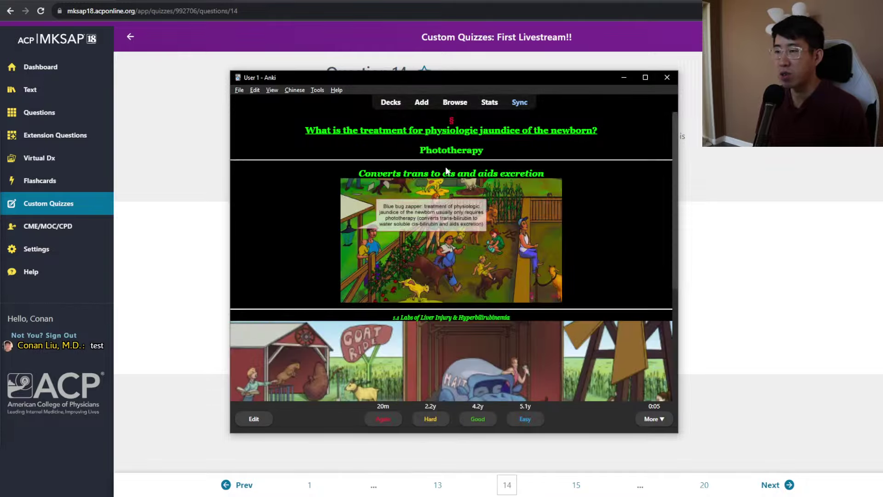
{"action": "key", "text": "space"}
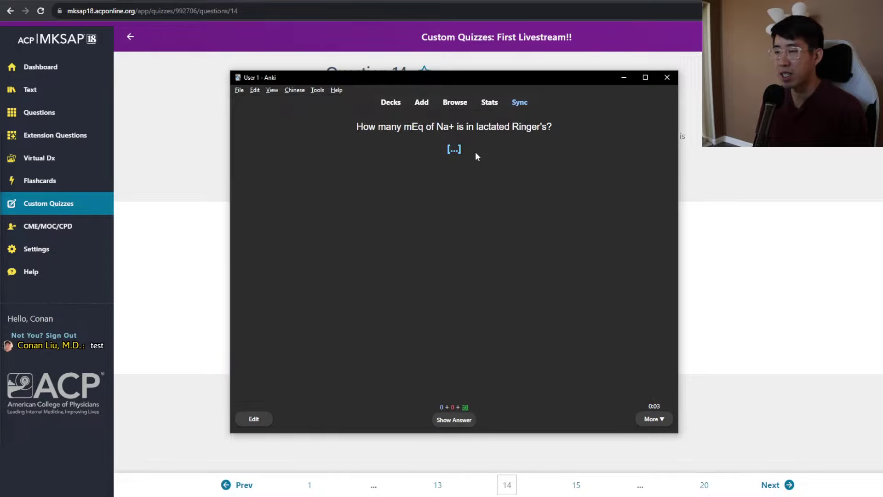
{"action": "key", "text": "space"}
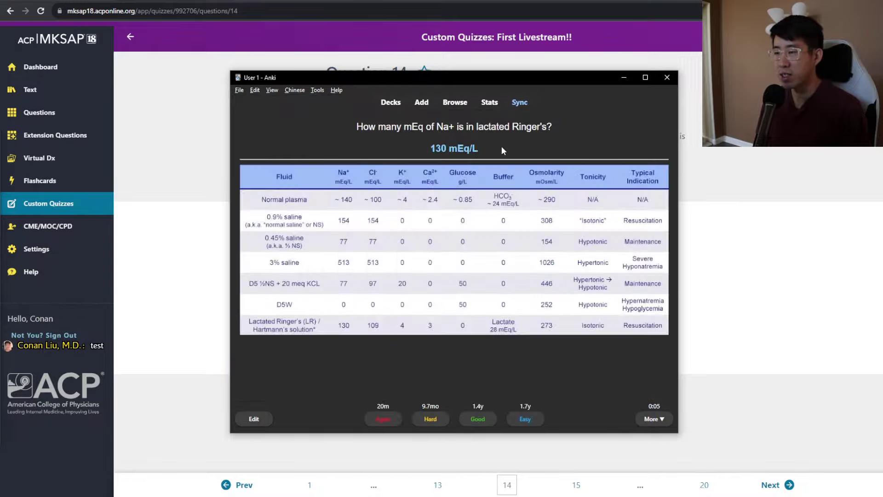
{"action": "key", "text": "space"}
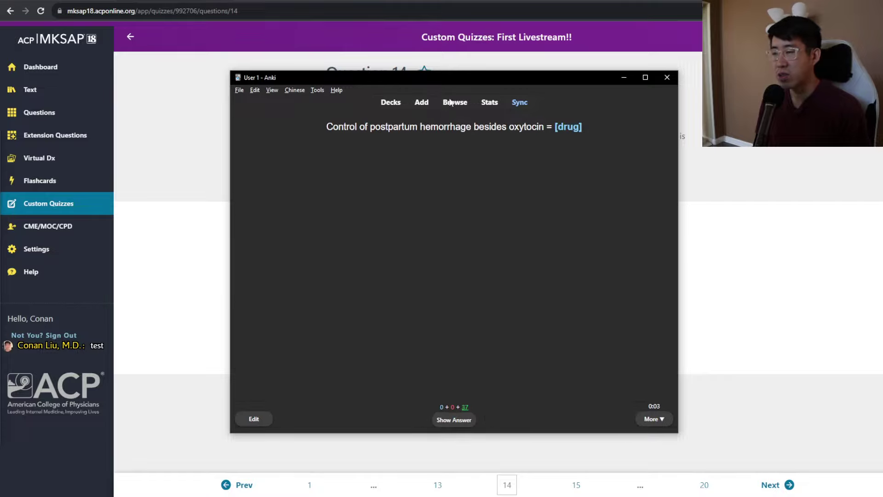
{"action": "key", "text": "space"}
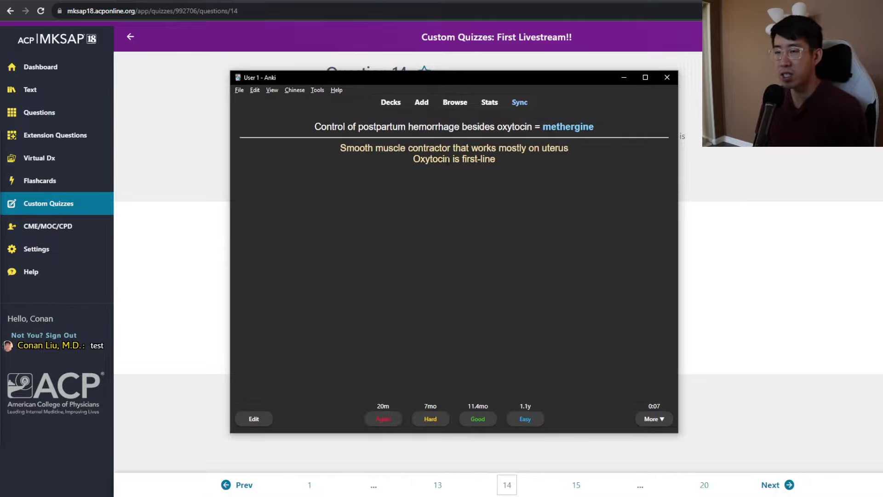
{"action": "key", "text": "space"}
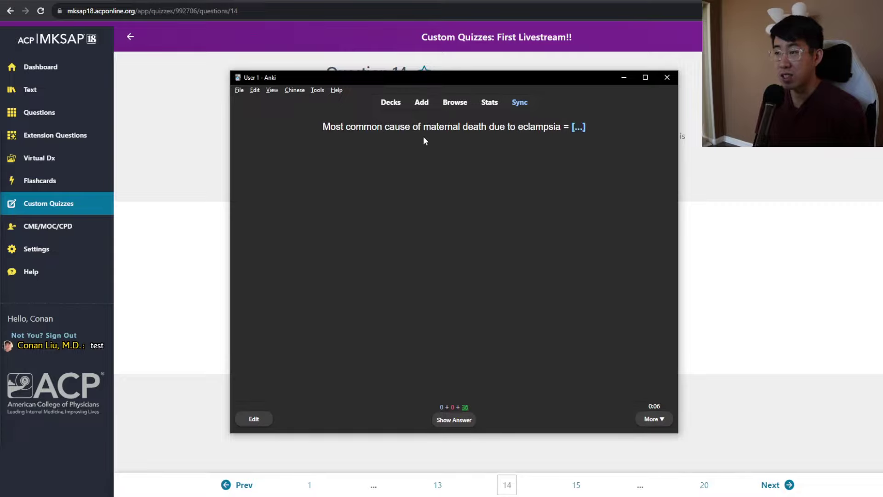
Step: Mark the eclampsia card Again, then reveal the POEMS answer and criteria table
{"action": "key", "text": "space"}
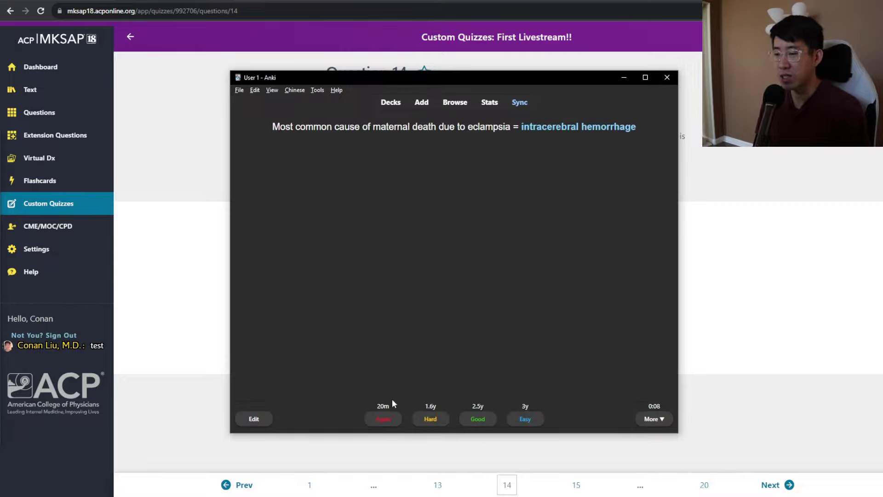
{"action": "left_click", "coordinate": [385, 419]}
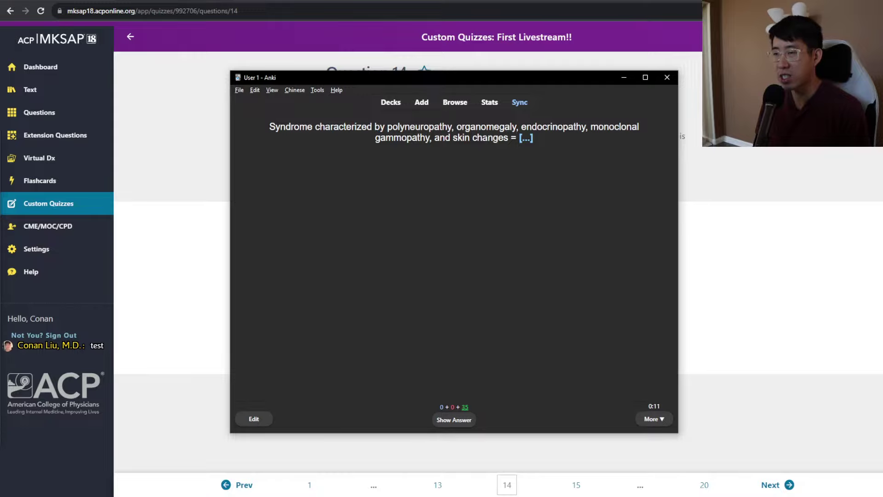
{"action": "left_click_drag", "start_coordinate": [387, 126], "coordinate": [458, 174]}
{"action": "left_click", "coordinate": [458, 174]}
{"action": "key", "text": "space"}
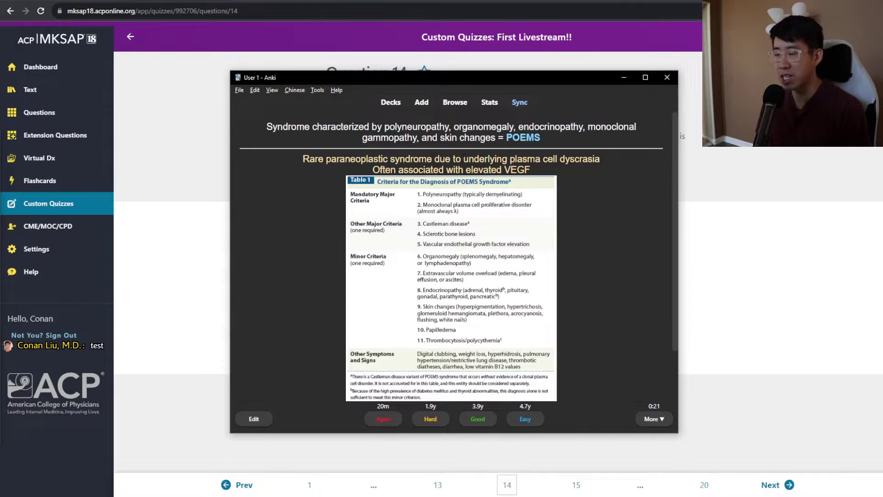
Step: Grade the POEMS, antifungal choice and skin cancer sun exposure cards
{"action": "key", "text": "space"}
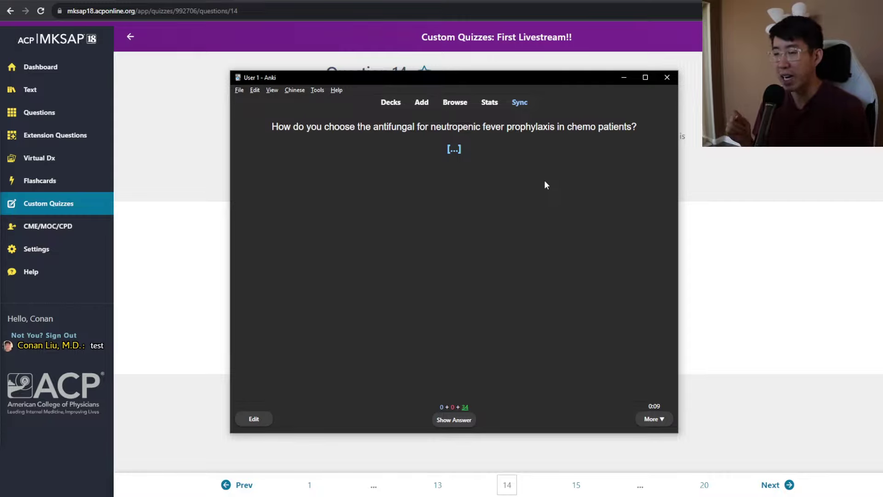
{"action": "key", "text": "space"}
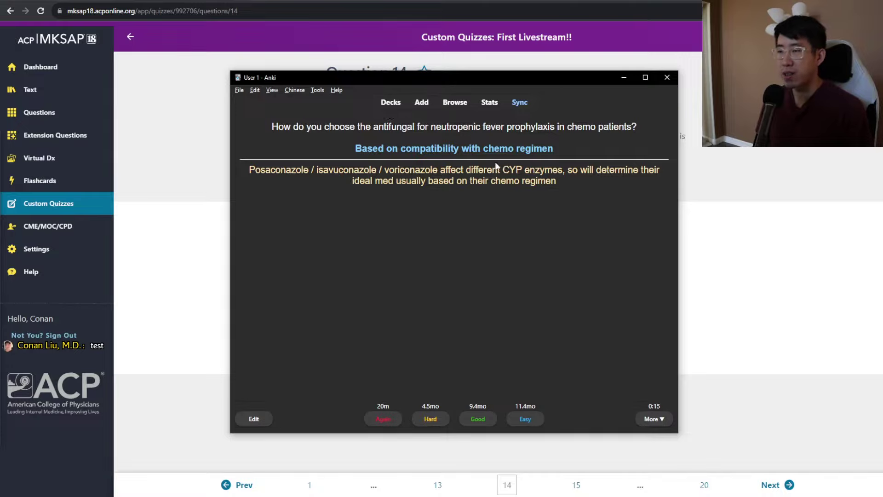
{"action": "key", "text": "space"}
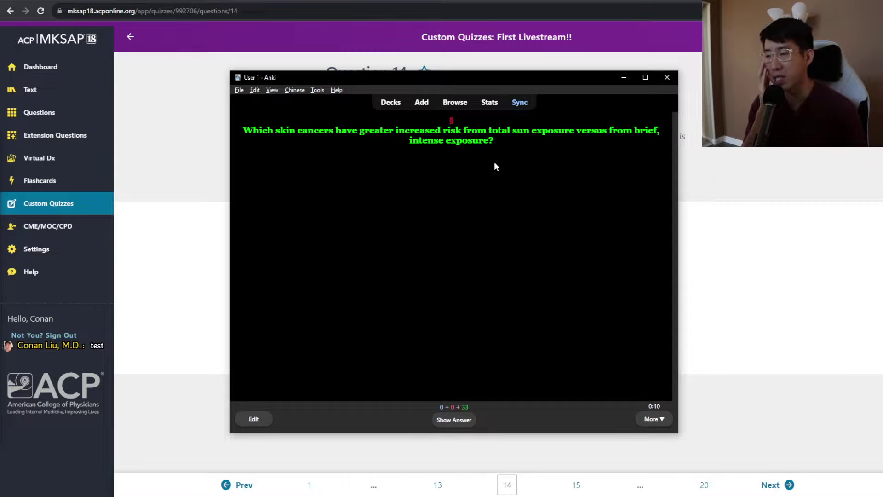
{"action": "key", "text": "space"}
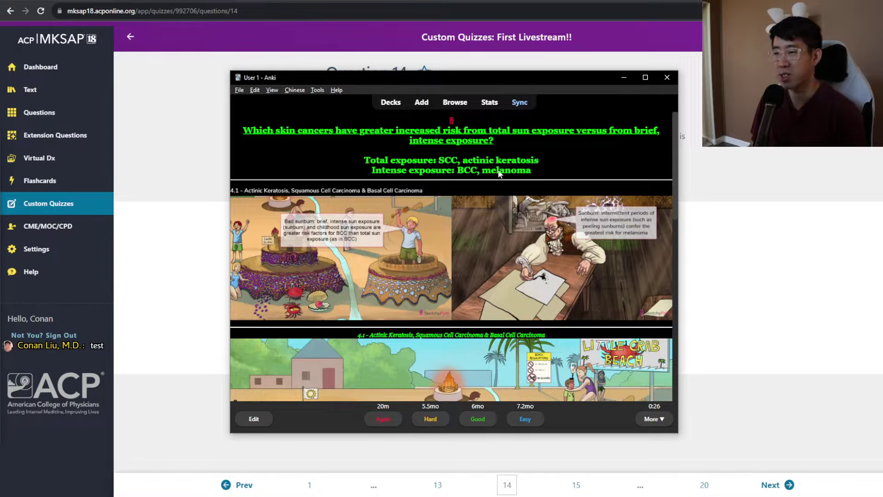
{"action": "key", "text": "space"}
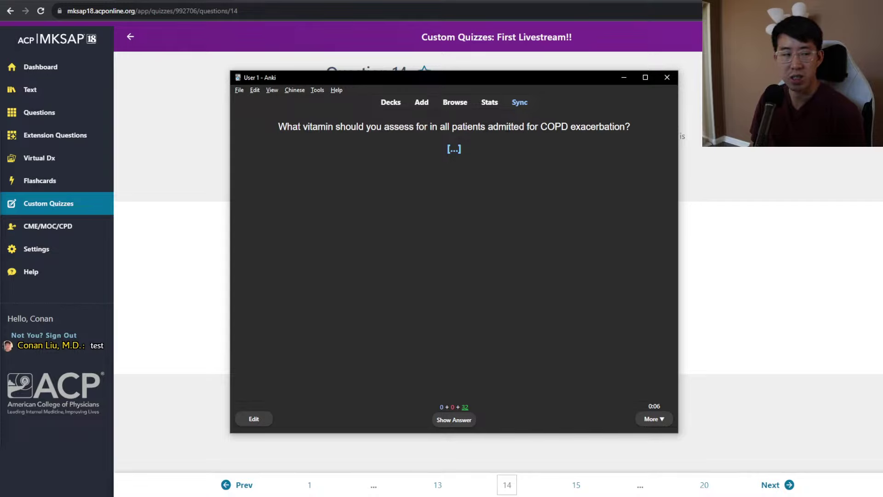
Step: Grade the COPD vitamin D card, then grade the hypothyroidism TSH card Again
{"action": "key", "text": "space"}
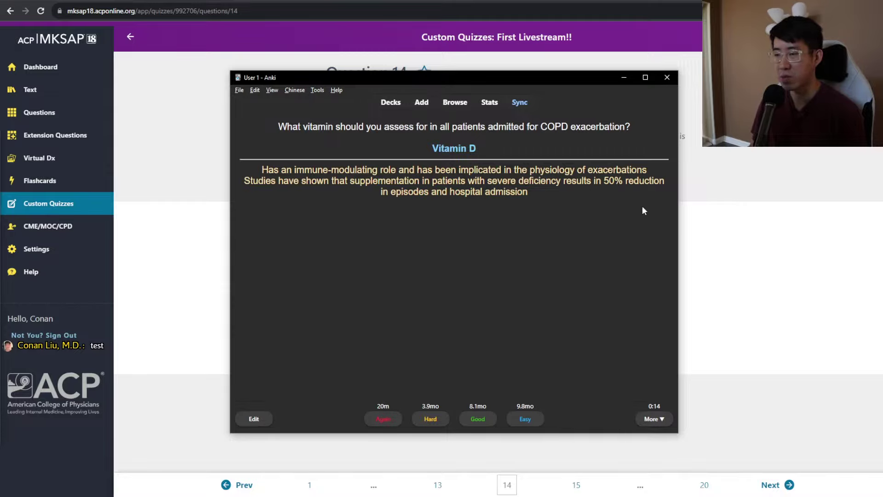
{"action": "key", "text": "space"}
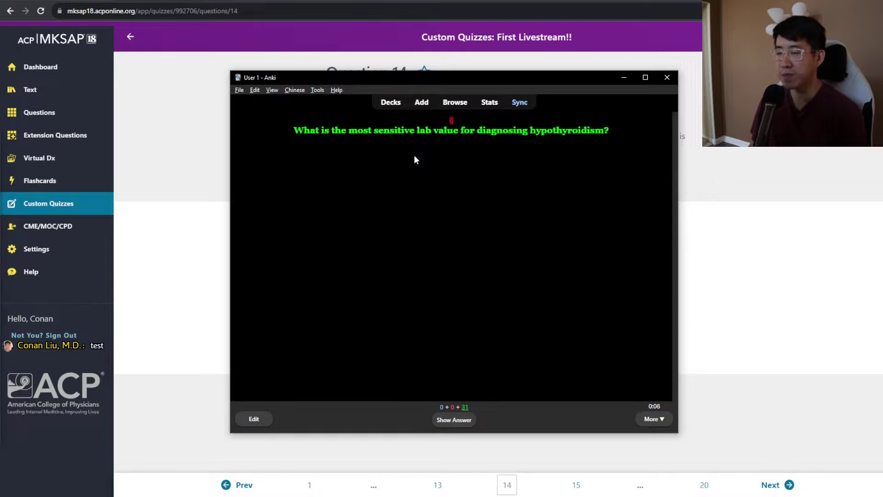
{"action": "key", "text": "space"}
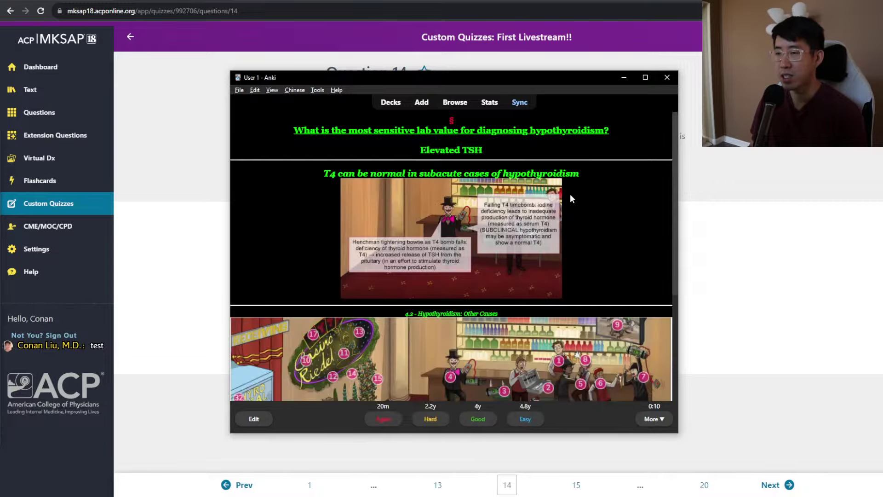
{"action": "key", "text": "1"}
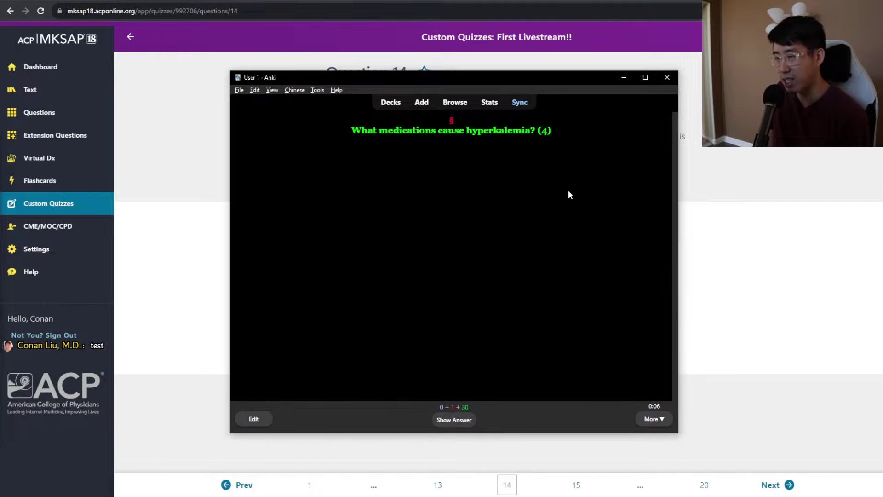
Step: Review the hyperkalemia medication and MEN1 prolactinoma cards, and reveal the intestinal malrotation answer
{"action": "key", "text": "space"}
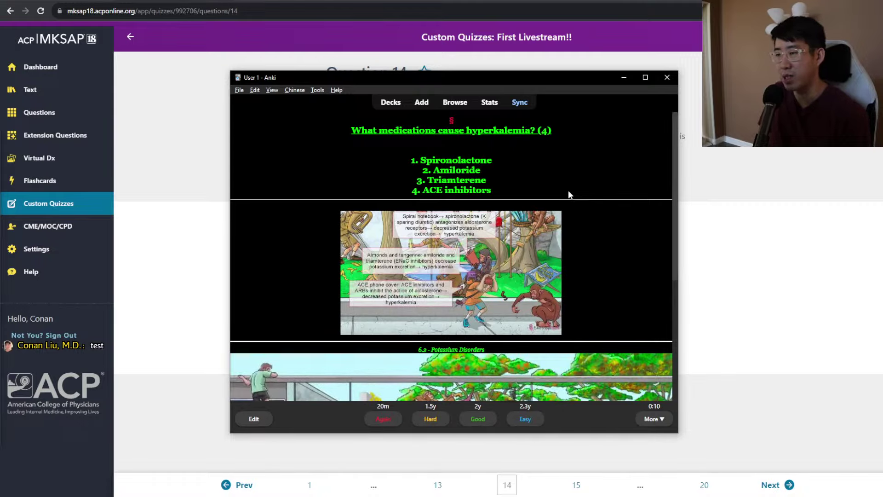
{"action": "key", "text": "space"}
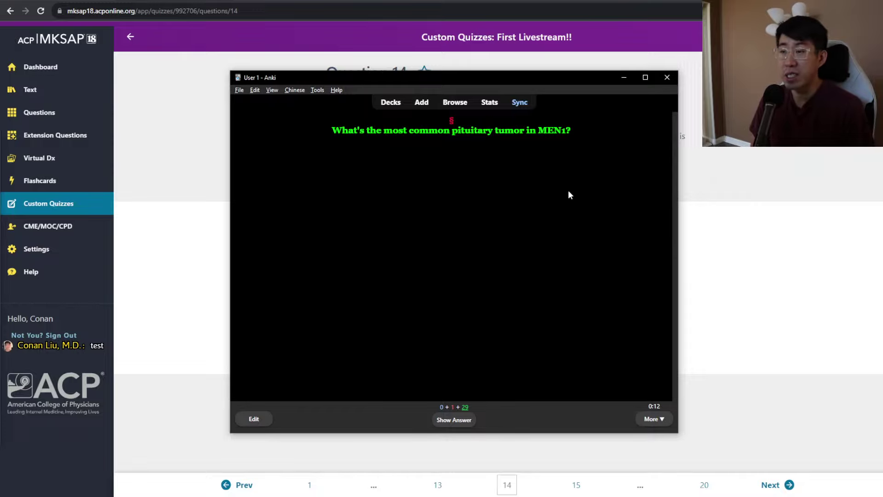
{"action": "key", "text": "space"}
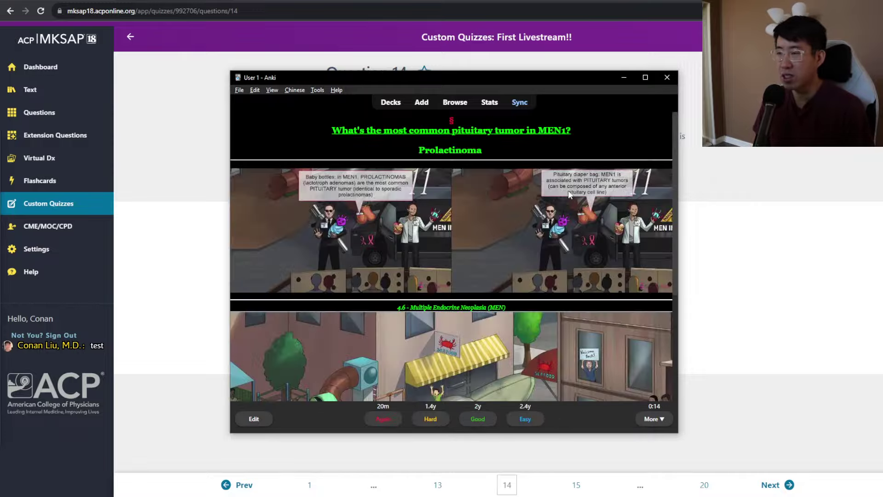
{"action": "key", "text": "space"}
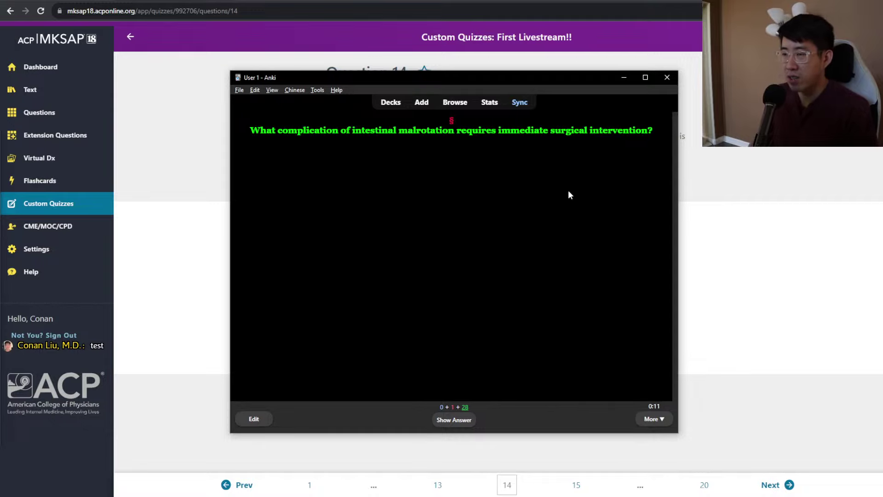
{"action": "key", "text": "space"}
{"action": "key", "text": "space"}
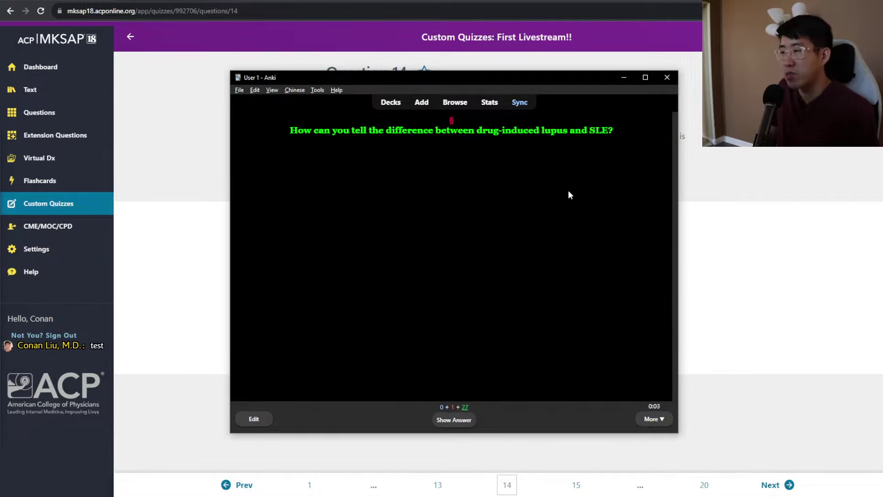
Step: Review the drug-induced lupus, toxic adenoma and myasthenia gravis hypersensitivity cards
{"action": "key", "text": "space"}
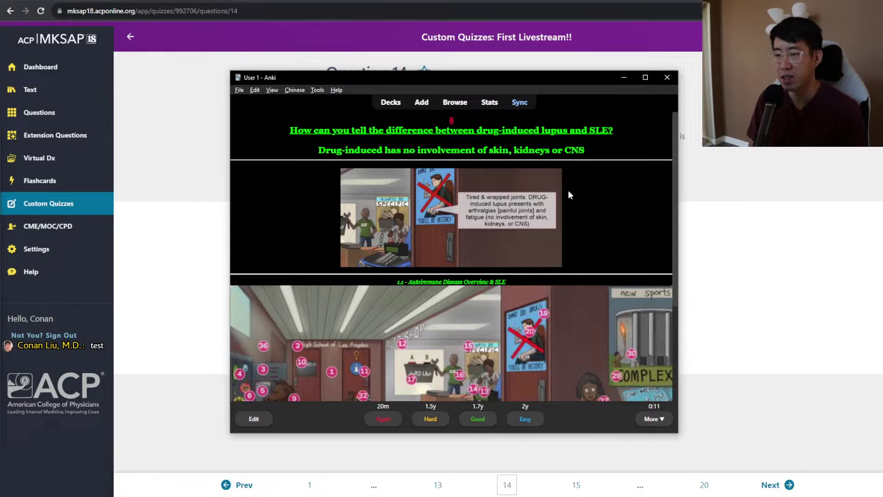
{"action": "key", "text": "space"}
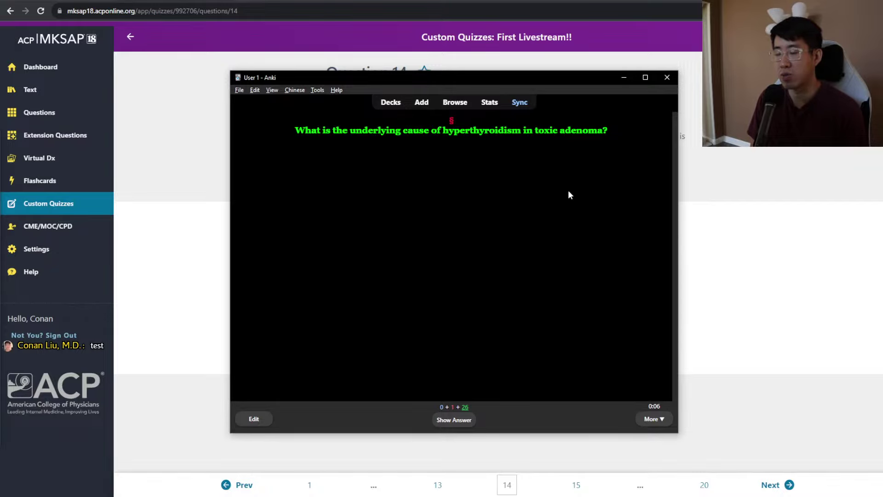
{"action": "key", "text": "space"}
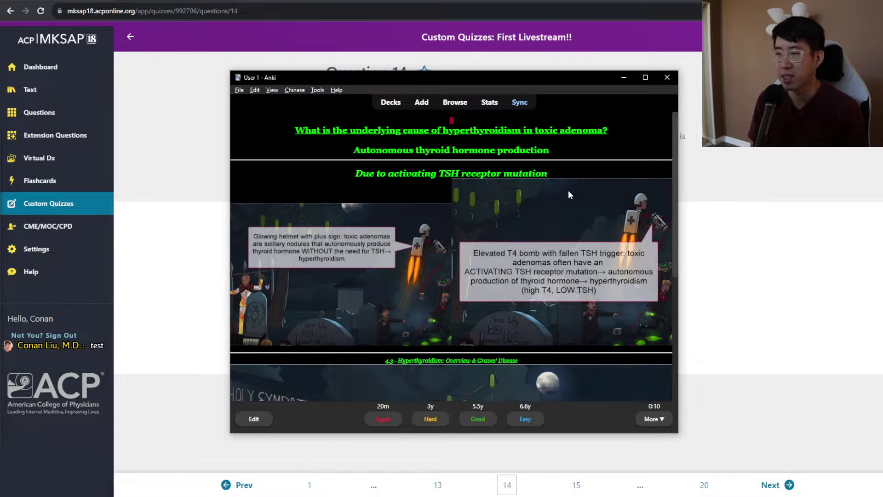
{"action": "key", "text": "space"}
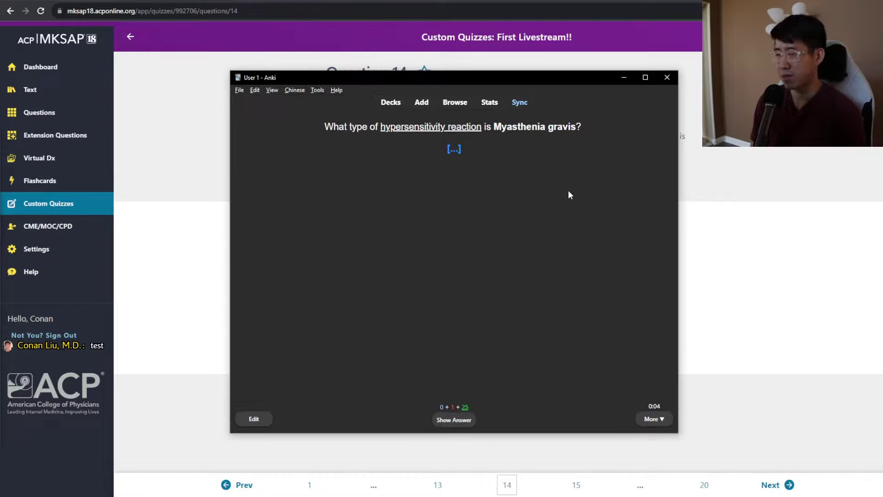
{"action": "key", "text": "space"}
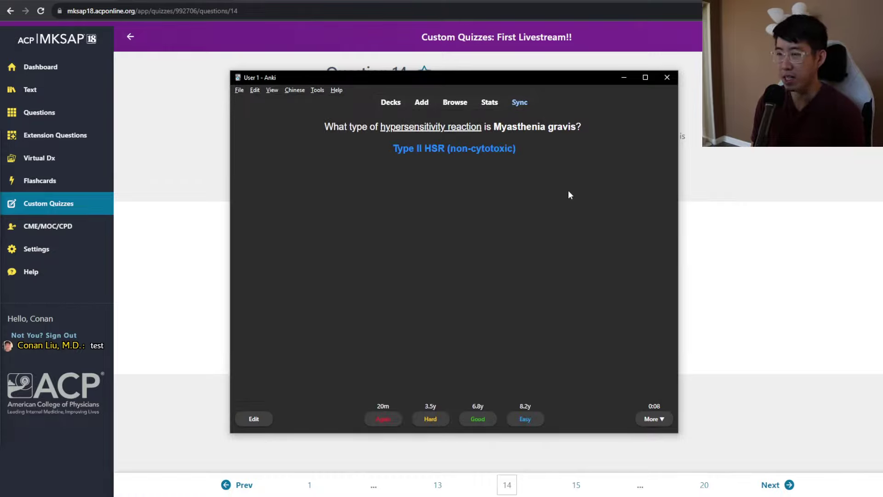
{"action": "key", "text": "space"}
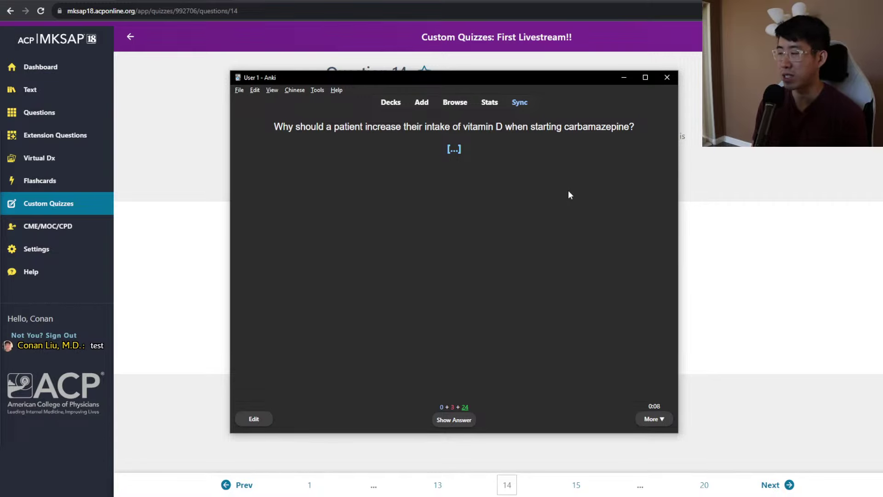
Step: Review the carbamazepine vitamin D card and the tetracycline card
{"action": "key", "text": "space"}
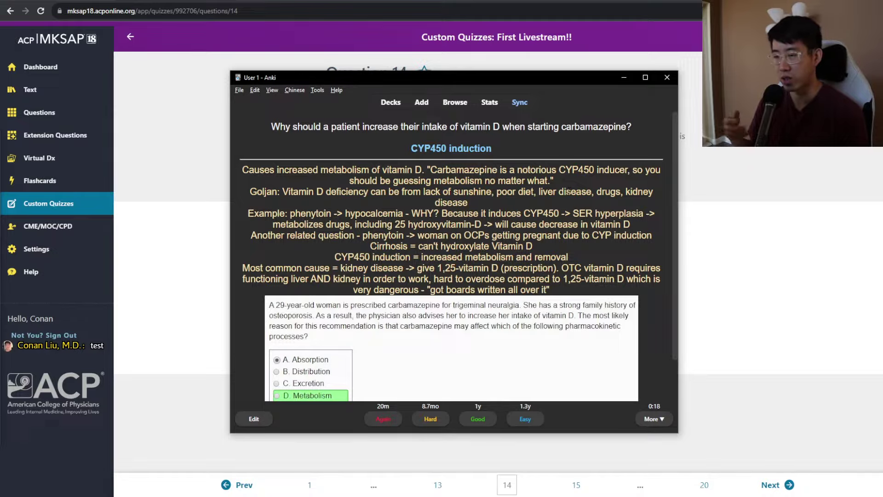
{"action": "key", "text": "space"}
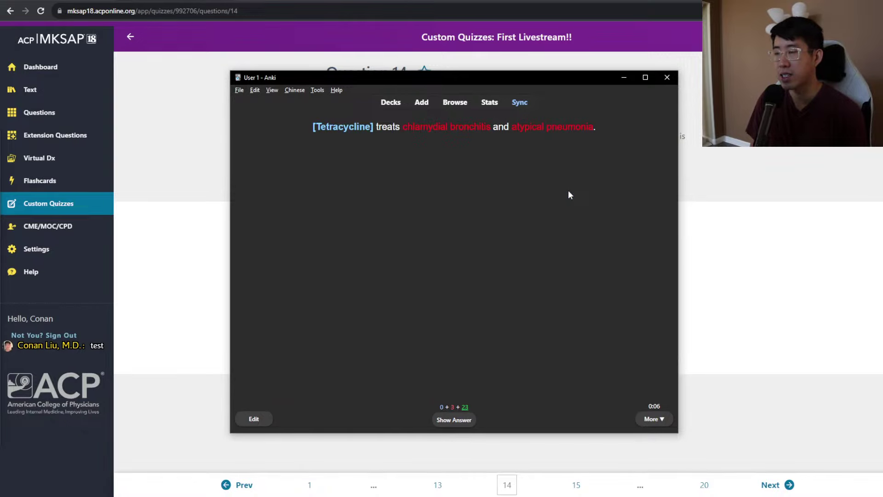
{"action": "key", "text": "space"}
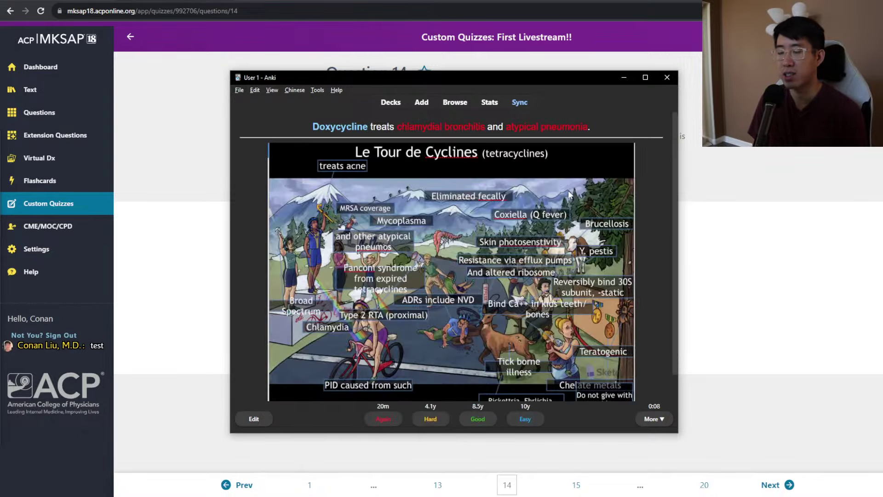
{"action": "key", "text": "space"}
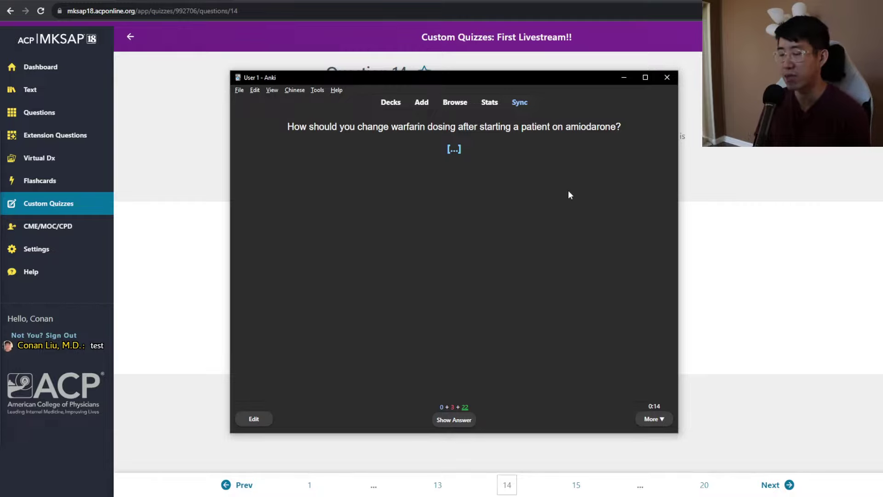
Step: Reveal the warfarin dosing answer, then undo the reviews back to the vitamin D card
{"action": "key", "text": "space"}
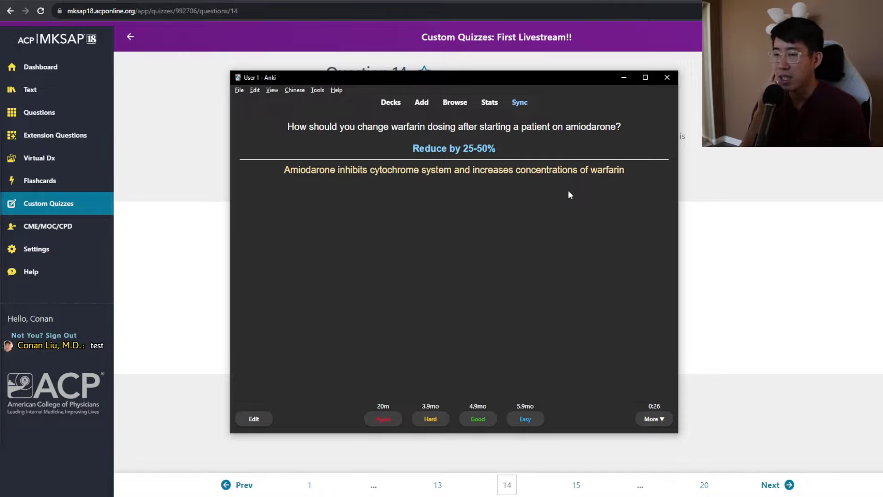
{"action": "key", "text": "ctrl+z"}
{"action": "key", "text": "ctrl+z"}
{"action": "key", "text": "space"}
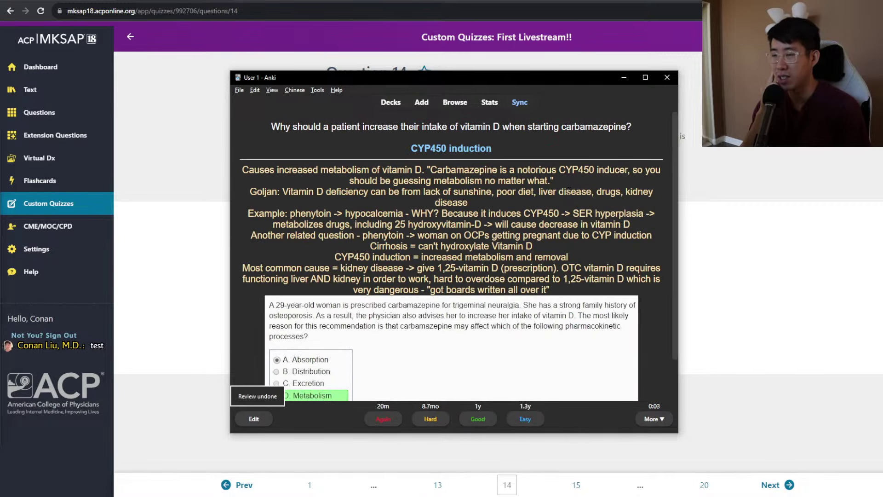
Step: Re-rate the vitamin D card, then review the Anaplasma and weight-based insulin dose cards
{"action": "key", "text": "space"}
{"action": "key", "text": "space"}
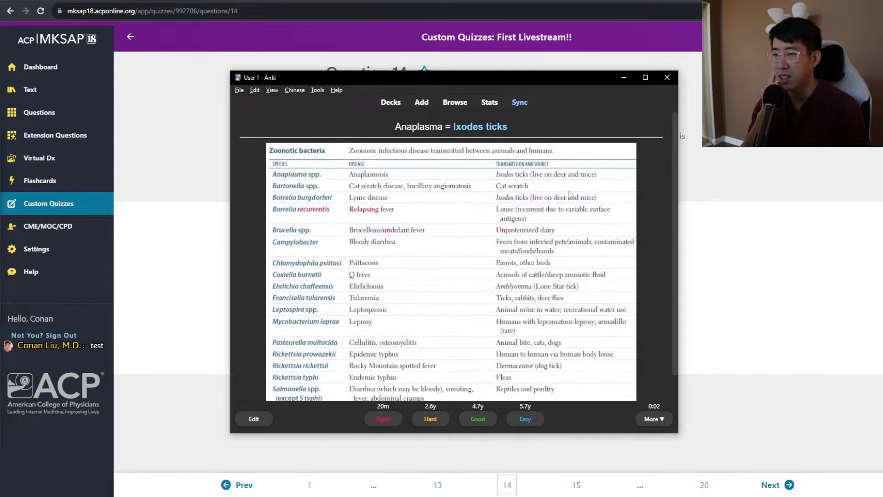
{"action": "key", "text": "space"}
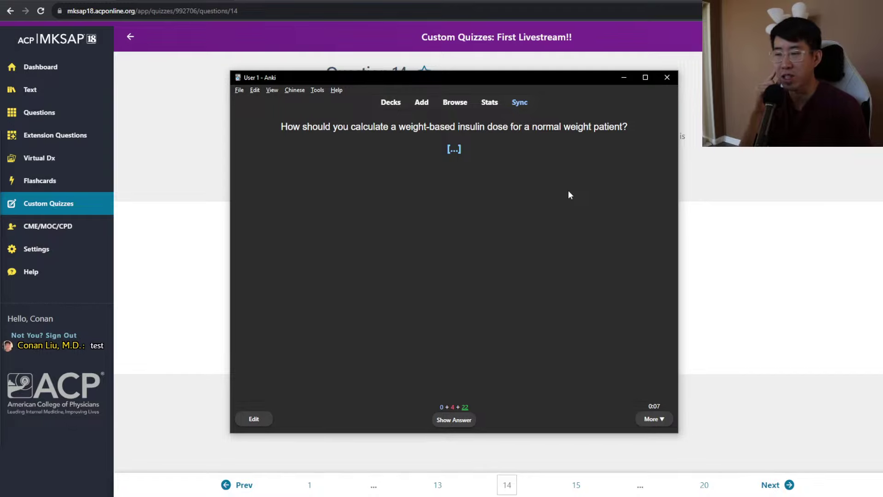
{"action": "key", "text": "space"}
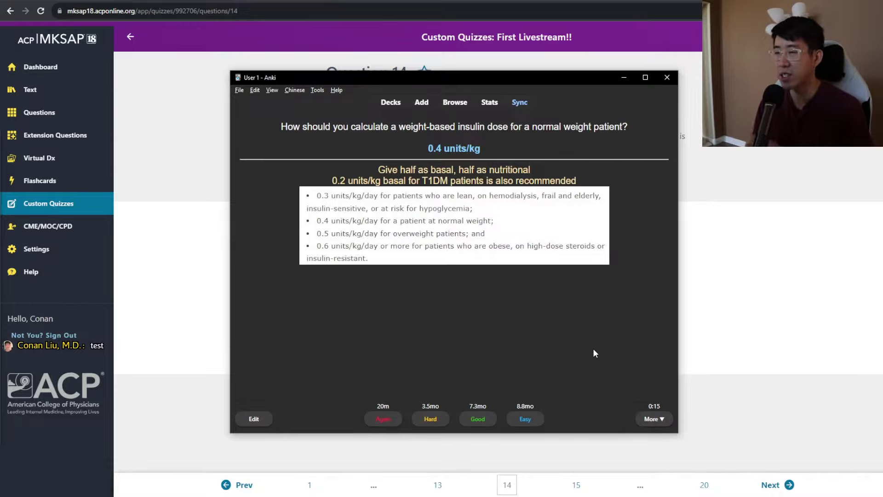
{"action": "key", "text": "space"}
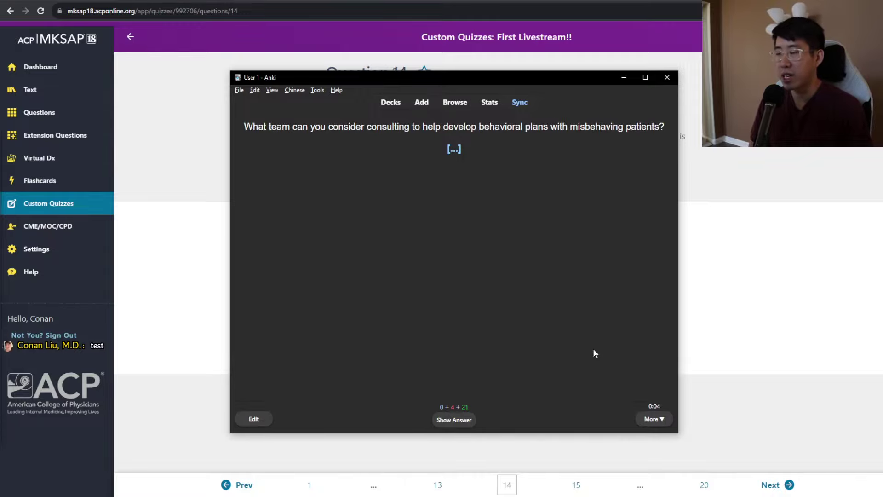
Step: Review the consulting-team card and the poliovirus acid-stability card
{"action": "key", "text": "space"}
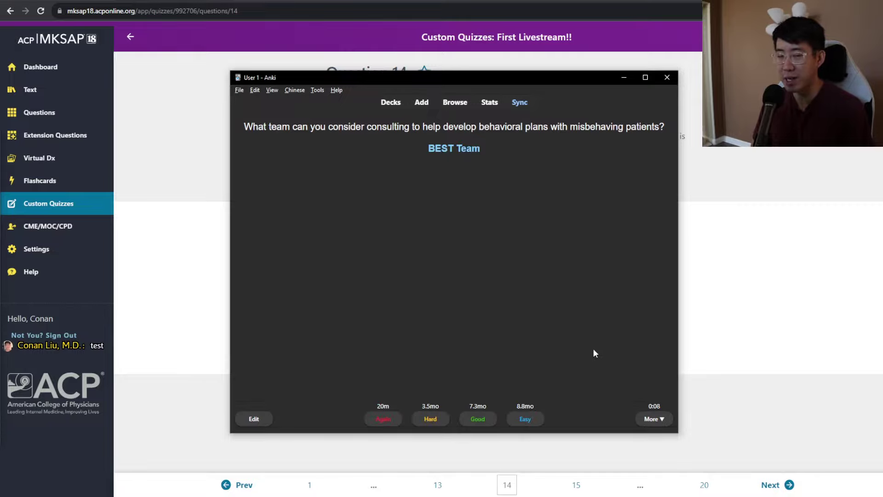
{"action": "key", "text": "space"}
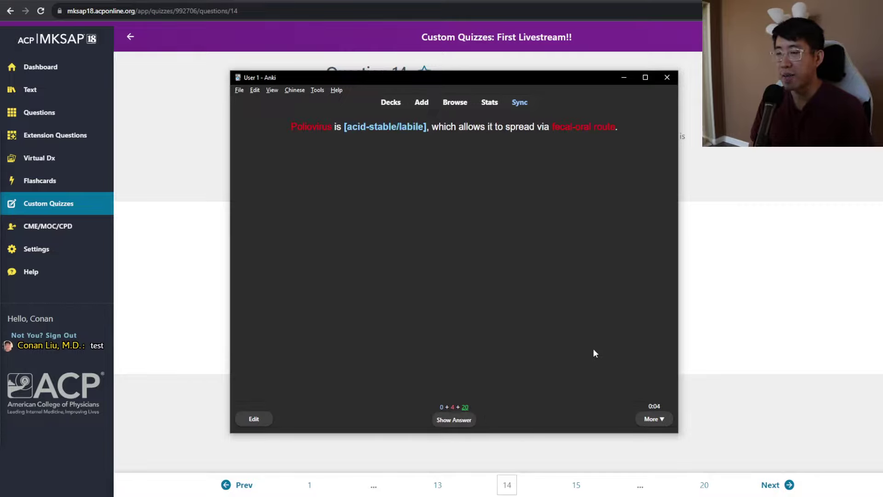
{"action": "key", "text": "space"}
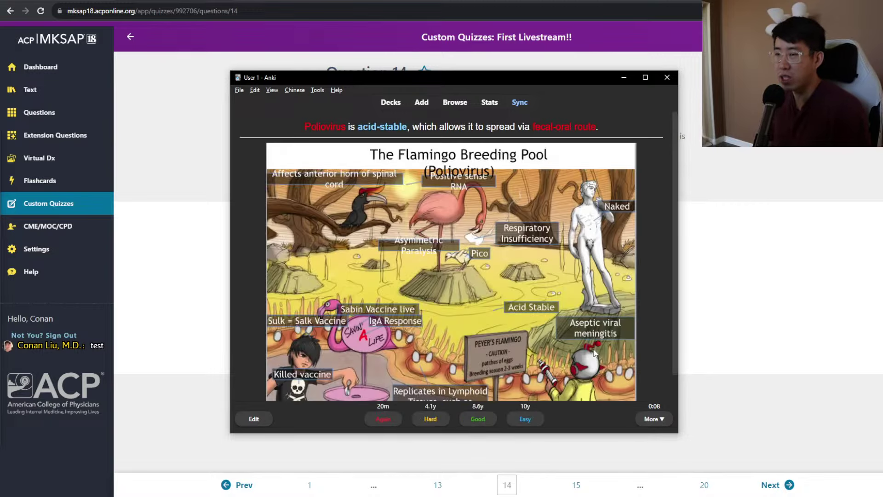
{"action": "key", "text": "space"}
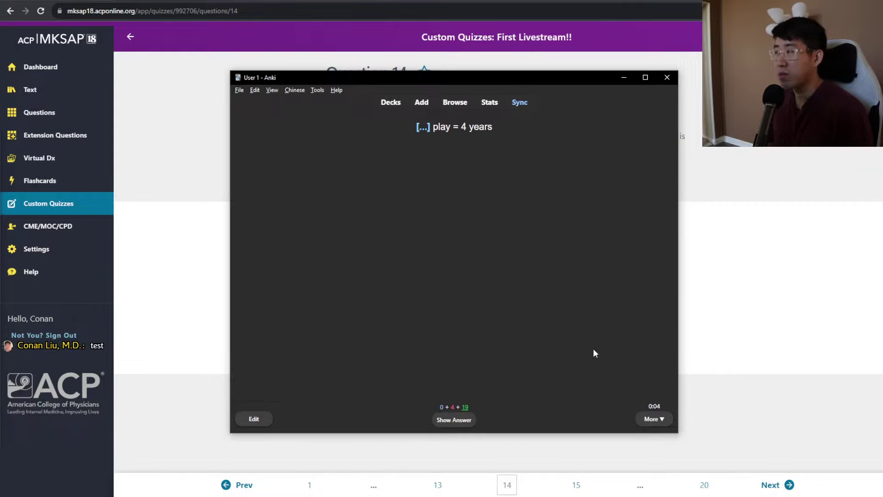
Step: Review the 4-year play milestone, fFN premature labor and FOLFIRINOX cancer cards
{"action": "key", "text": "space"}
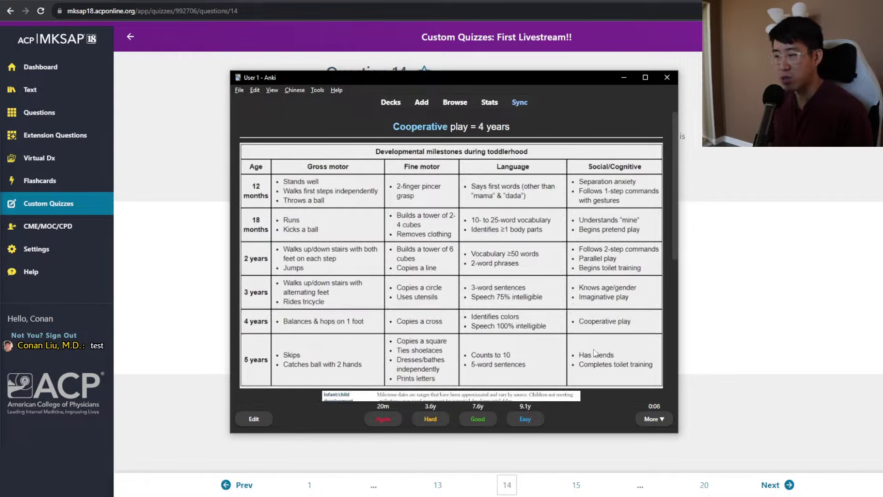
{"action": "key", "text": "space"}
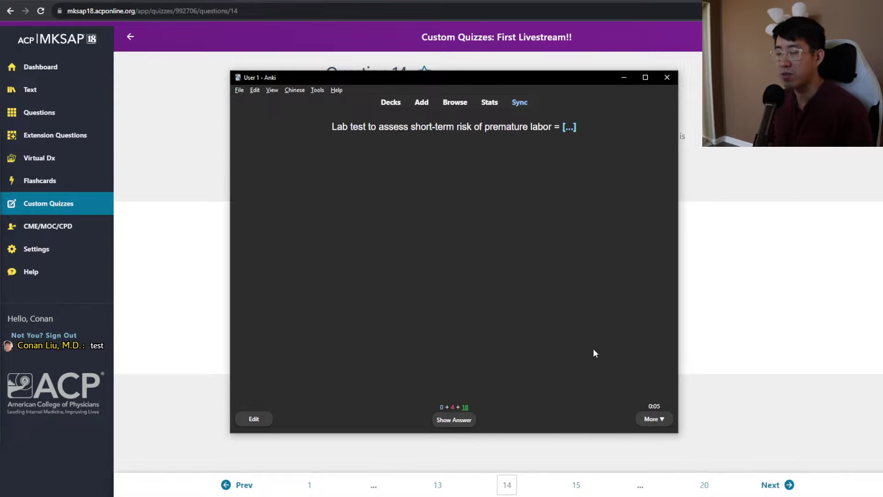
{"action": "key", "text": "space"}
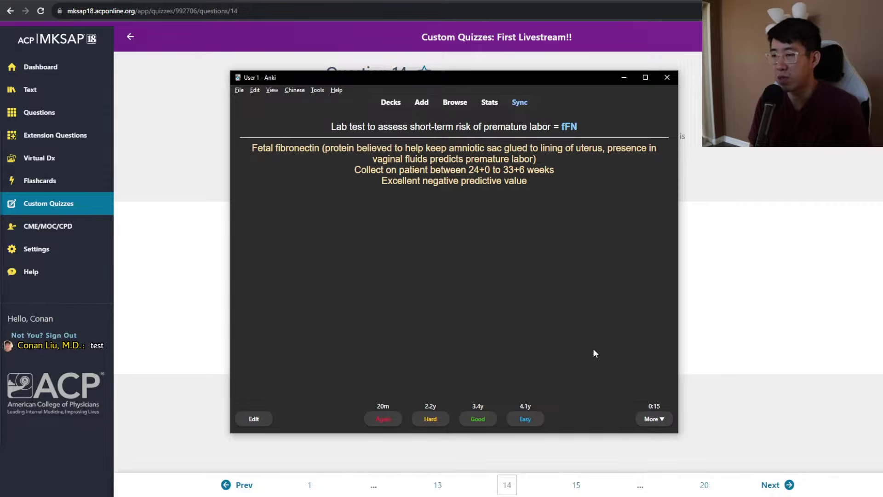
{"action": "key", "text": "space"}
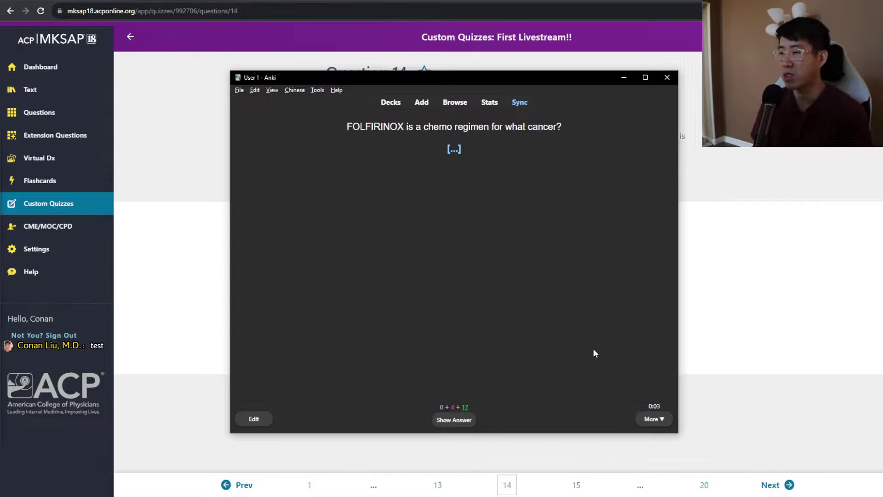
{"action": "key", "text": "space"}
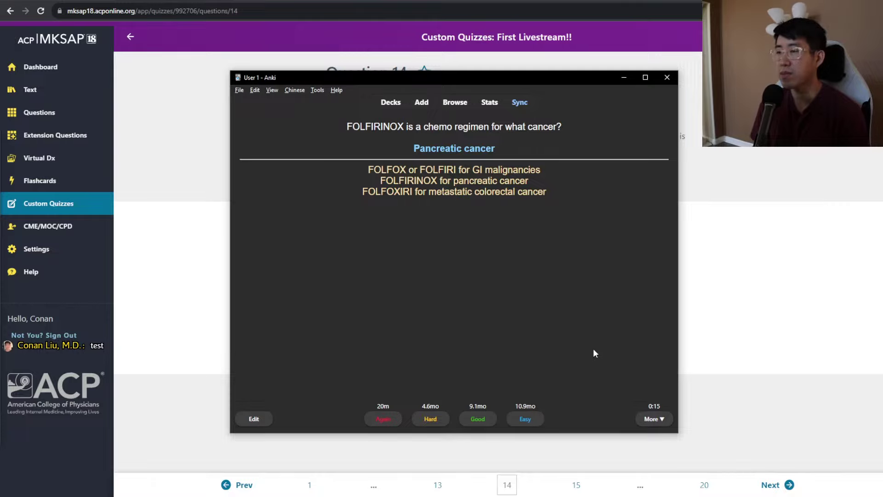
{"action": "key", "text": "space"}
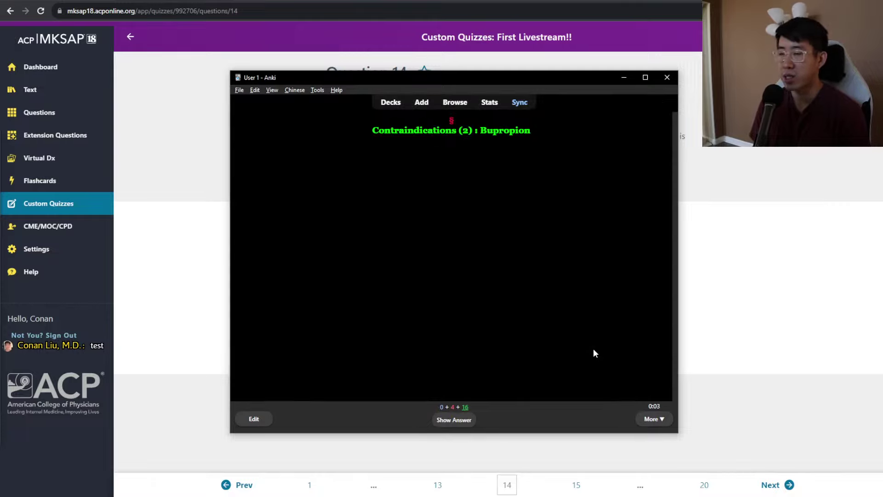
Step: Review the bupropion, RCA occlusion complications, tetracycline and poliomyelitis cards
{"action": "key", "text": "space"}
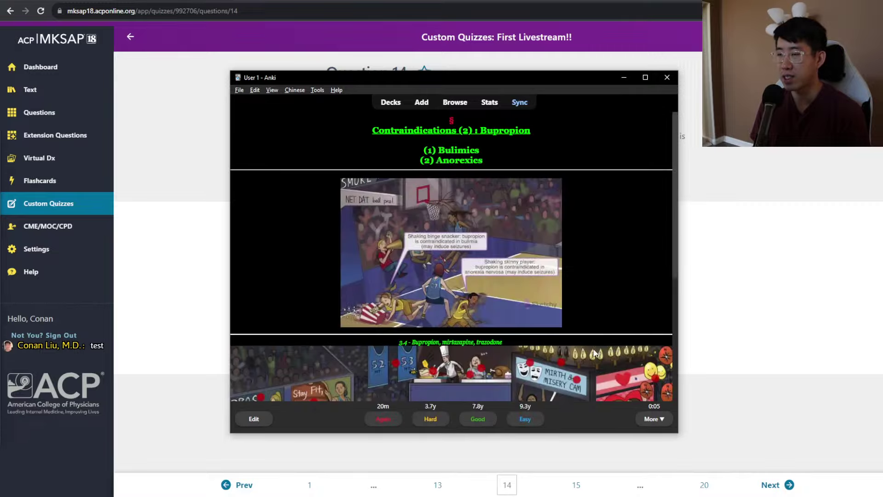
{"action": "key", "text": "space"}
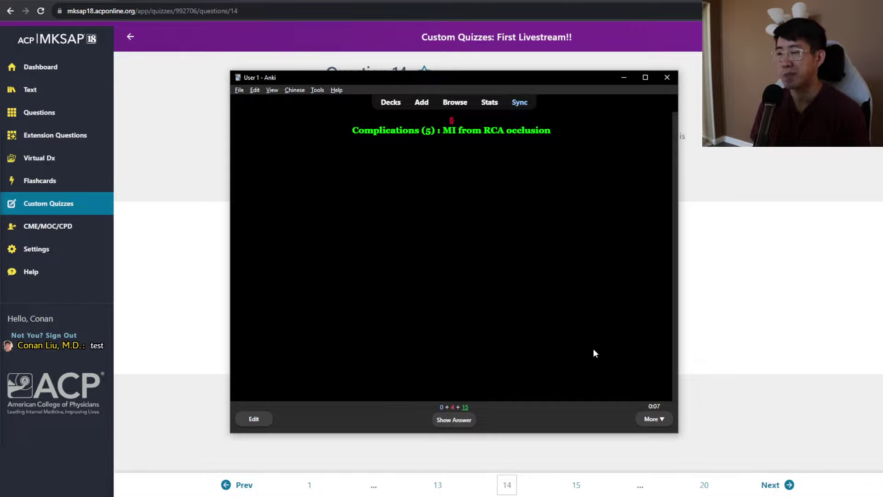
{"action": "key", "text": "space"}
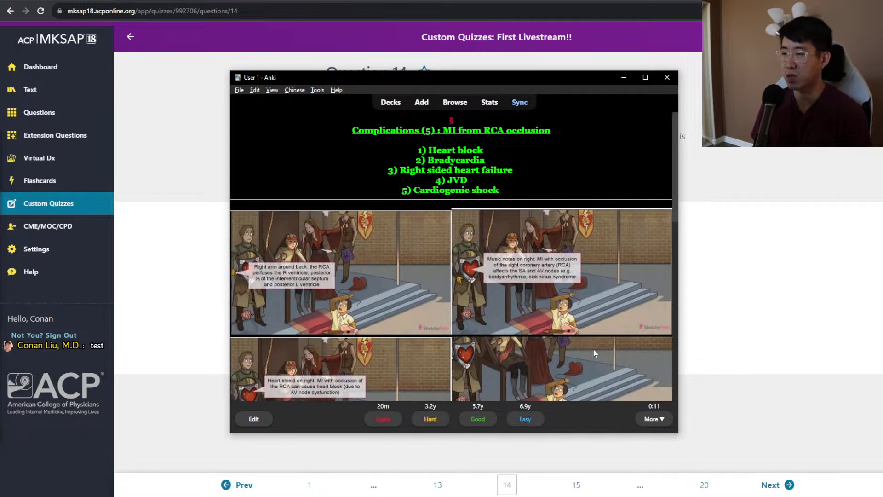
{"action": "key", "text": "space"}
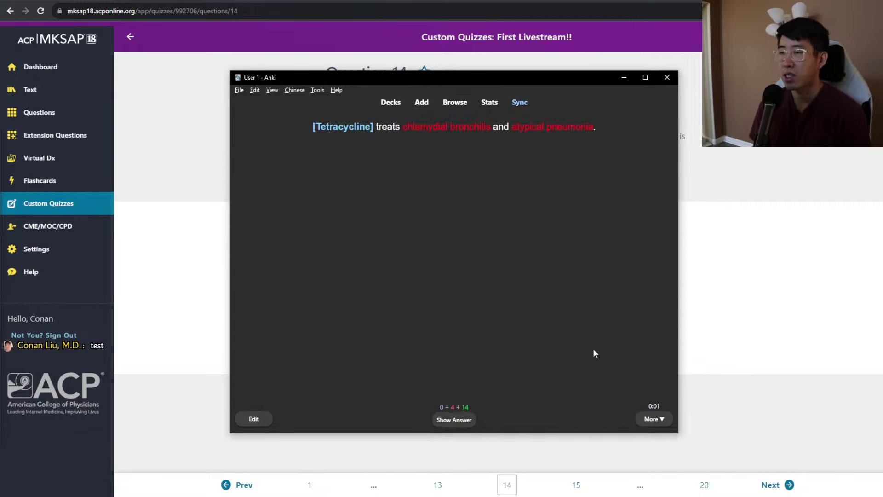
{"action": "key", "text": "space"}
{"action": "key", "text": "space"}
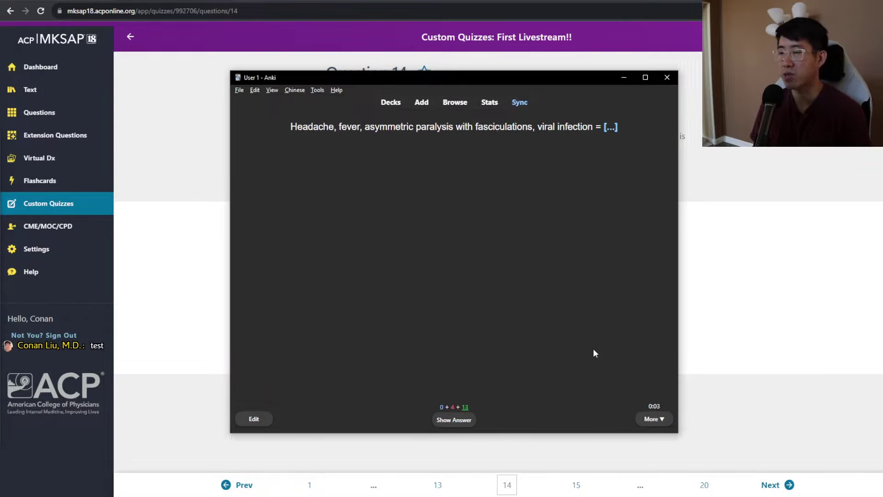
{"action": "key", "text": "space"}
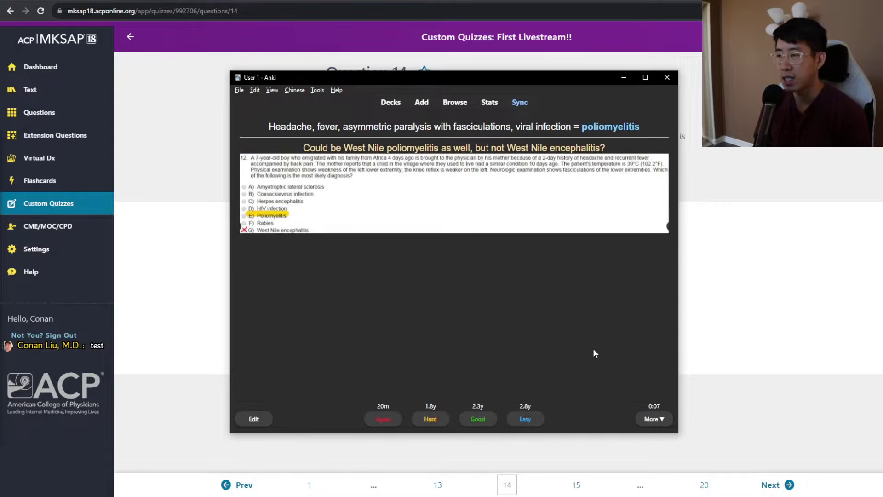
{"action": "key", "text": "space"}
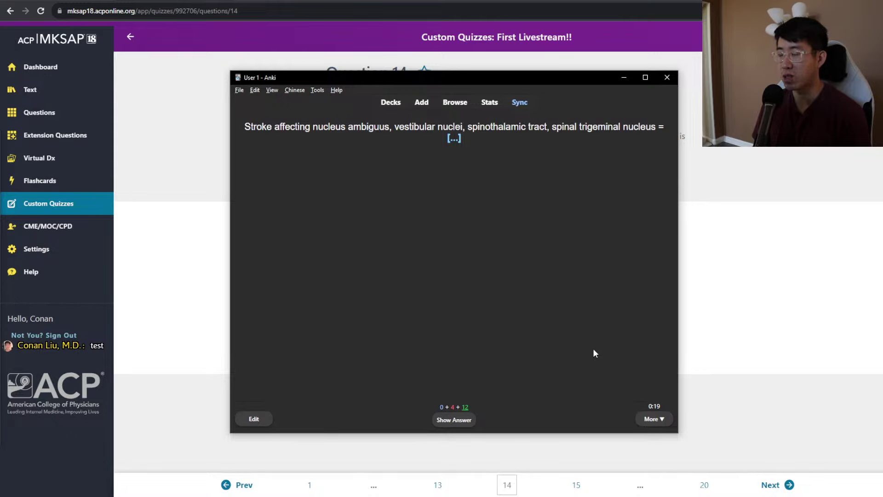
Step: Review the Wallenberg stroke, pulmonary hypertension treatment and portal pressure gradient cards
{"action": "key", "text": "space"}
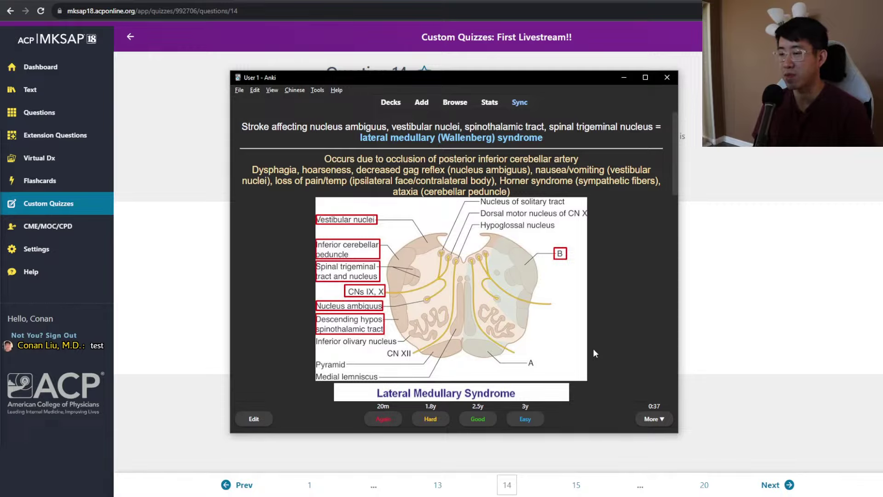
{"action": "key", "text": "space"}
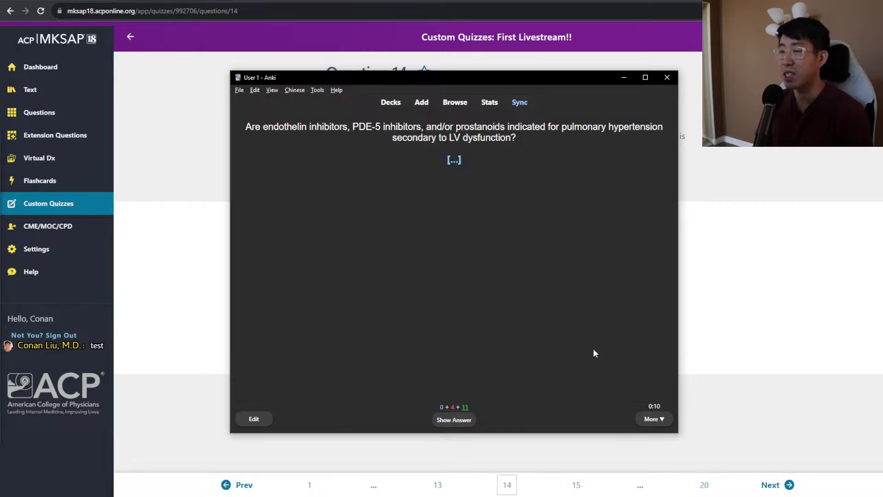
{"action": "key", "text": "space"}
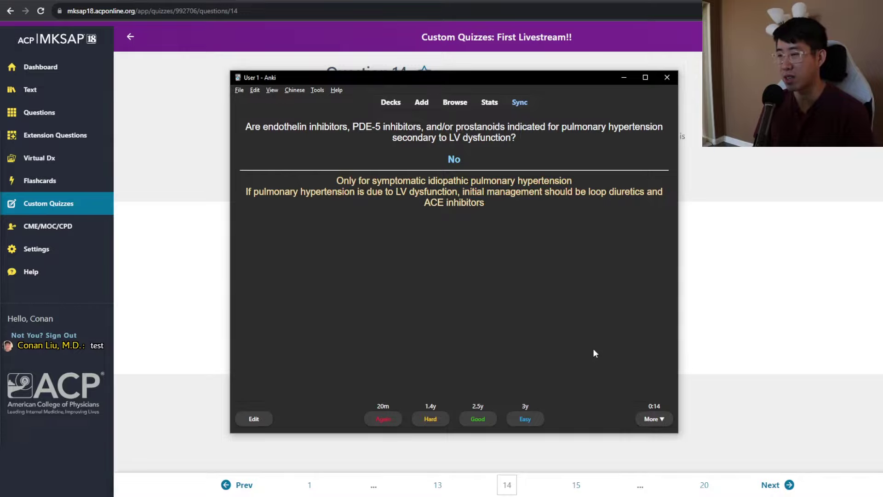
{"action": "key", "text": "space"}
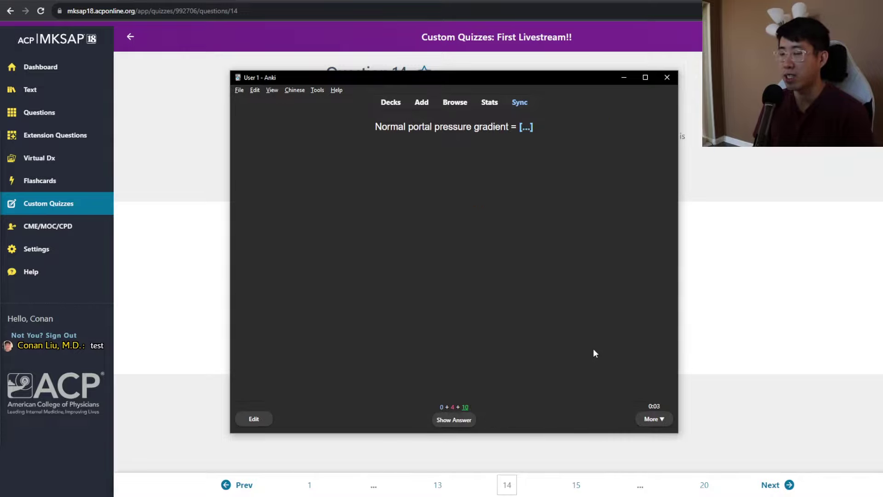
{"action": "key", "text": "space"}
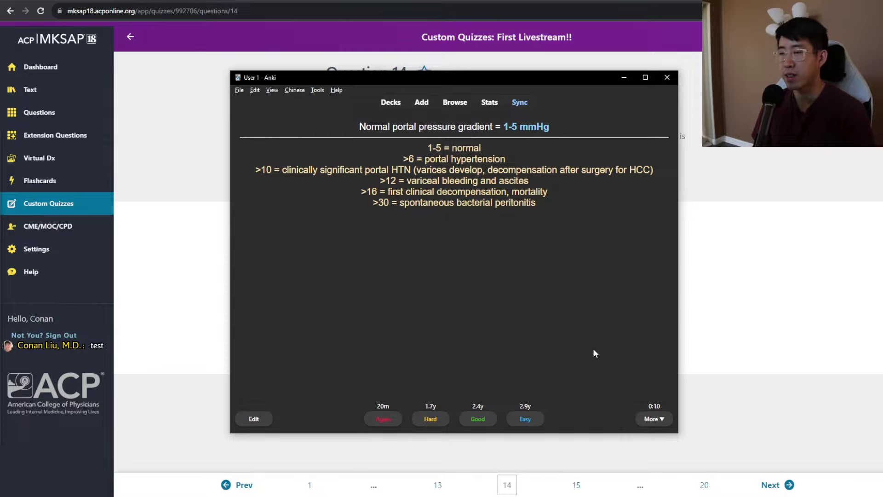
{"action": "key", "text": "space"}
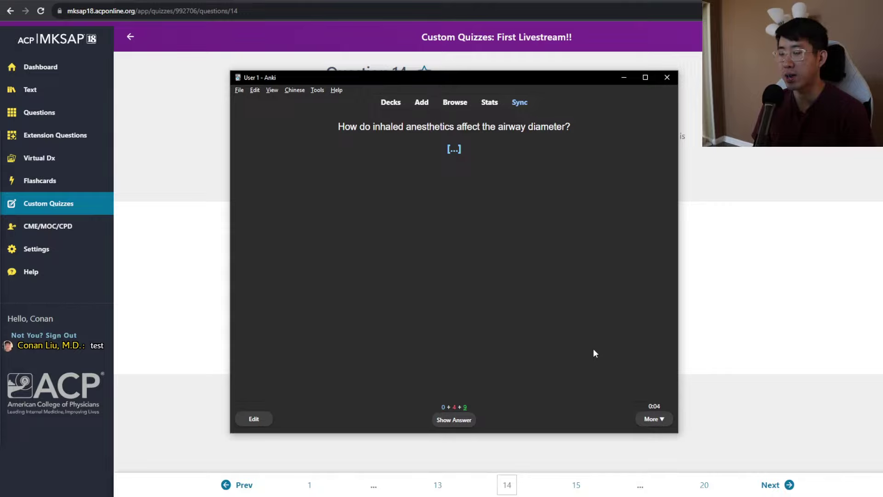
Step: Review the inhaled anesthetics, twin cleavage, albumin paracentesis, sildenafil and scombroid poisoning cards
{"action": "key", "text": "space"}
{"action": "key", "text": "space"}
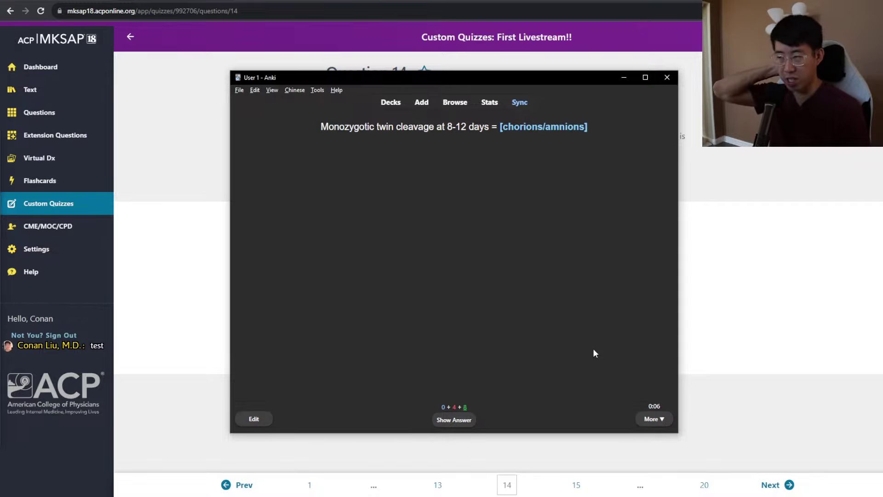
{"action": "key", "text": "space"}
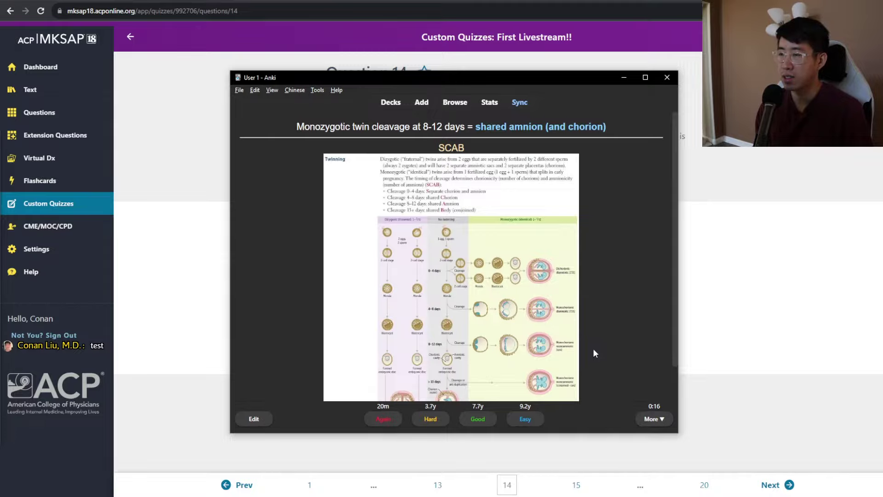
{"action": "key", "text": "space"}
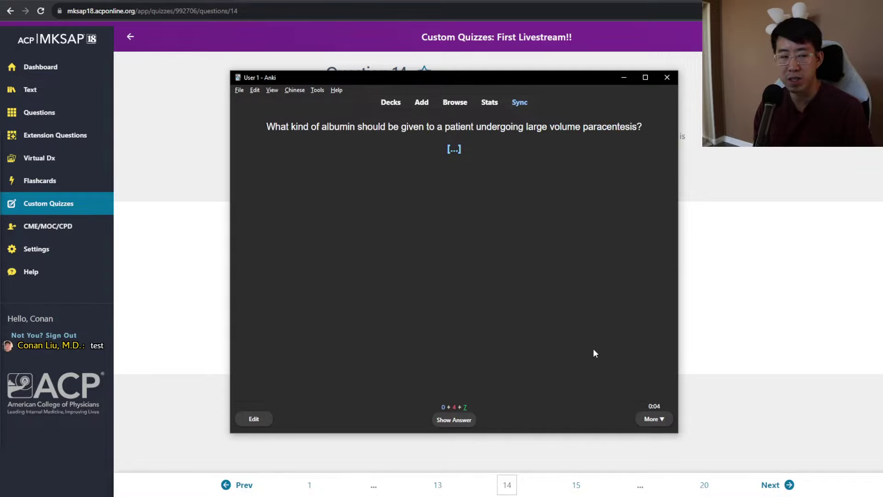
{"action": "key", "text": "space"}
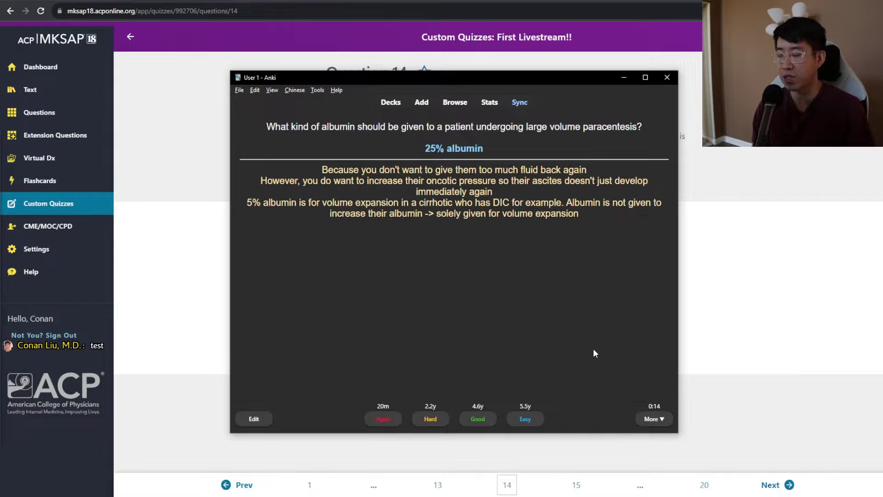
{"action": "key", "text": "space"}
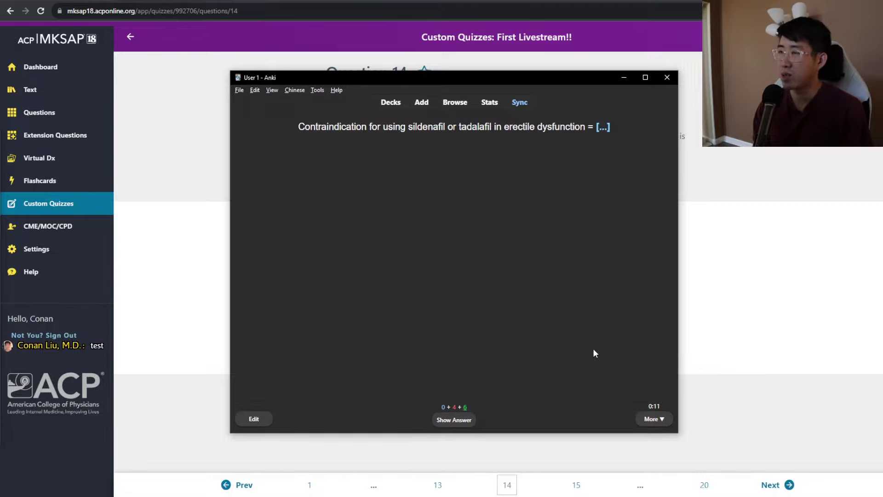
{"action": "key", "text": "space"}
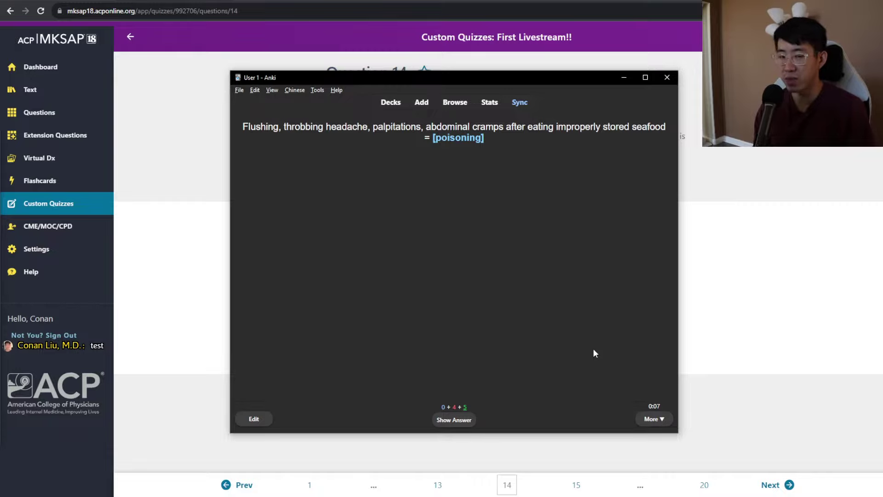
{"action": "key", "text": "space"}
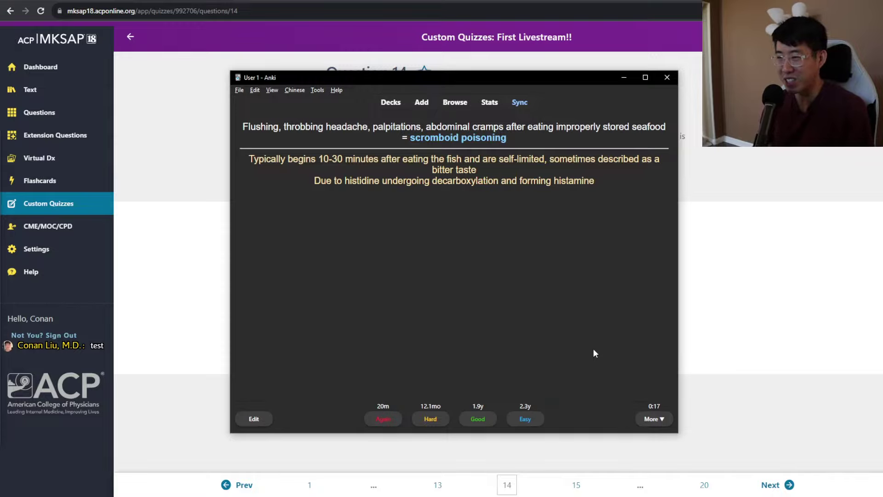
{"action": "key", "text": "space"}
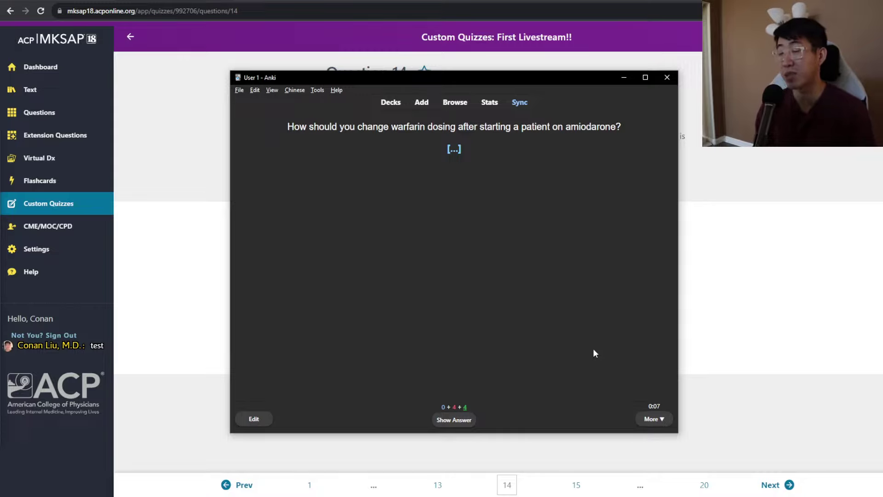
Step: Review the warfarin-amiodarone dosing, isoniazid nerve side effect and nephrotic syndrome cards
{"action": "key", "text": "space"}
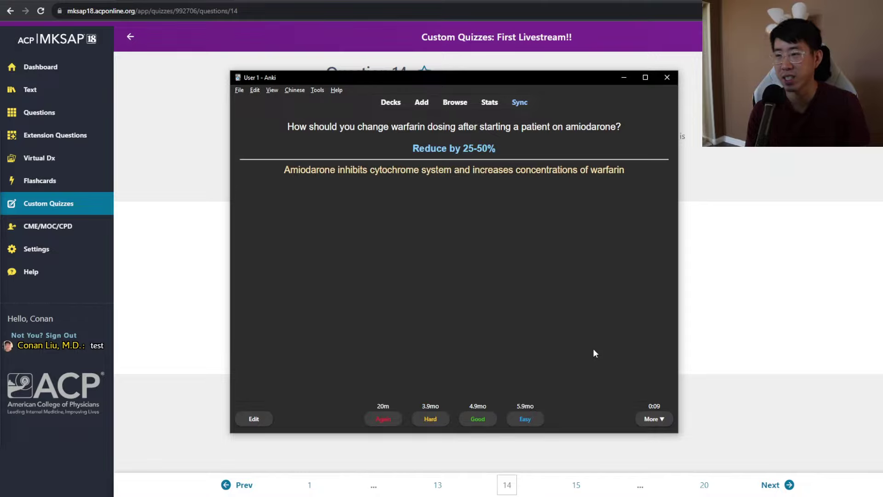
{"action": "key", "text": "space"}
{"action": "key", "text": "space"}
{"action": "key", "text": "space"}
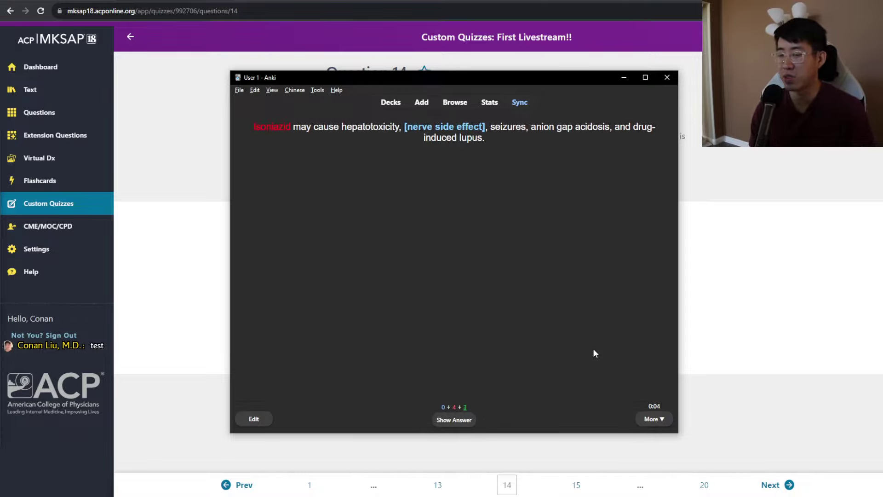
{"action": "key", "text": "space"}
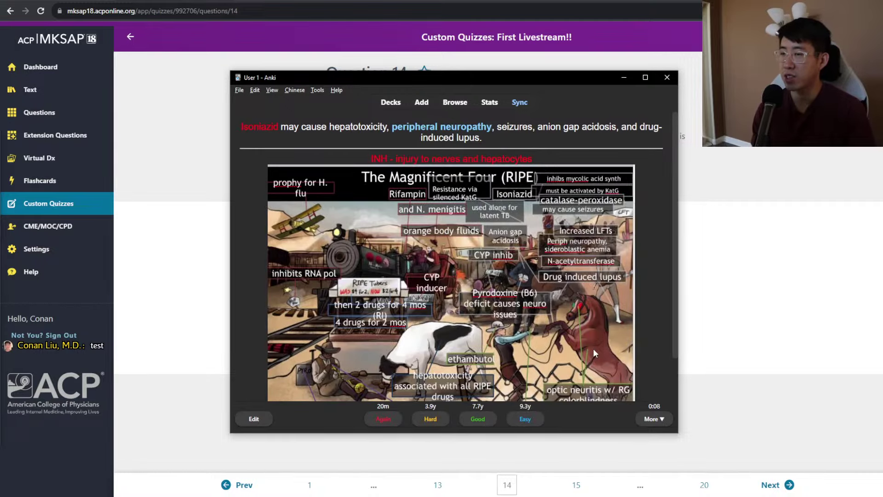
{"action": "key", "text": "space"}
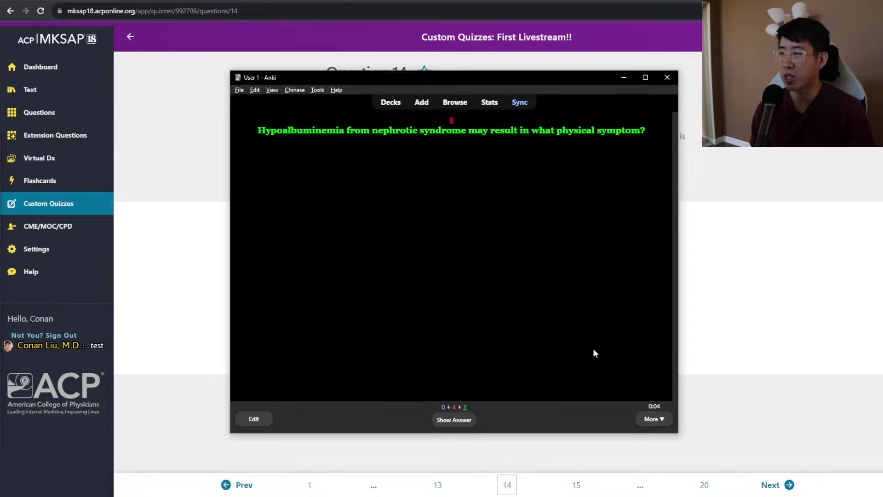
{"action": "key", "text": "space"}
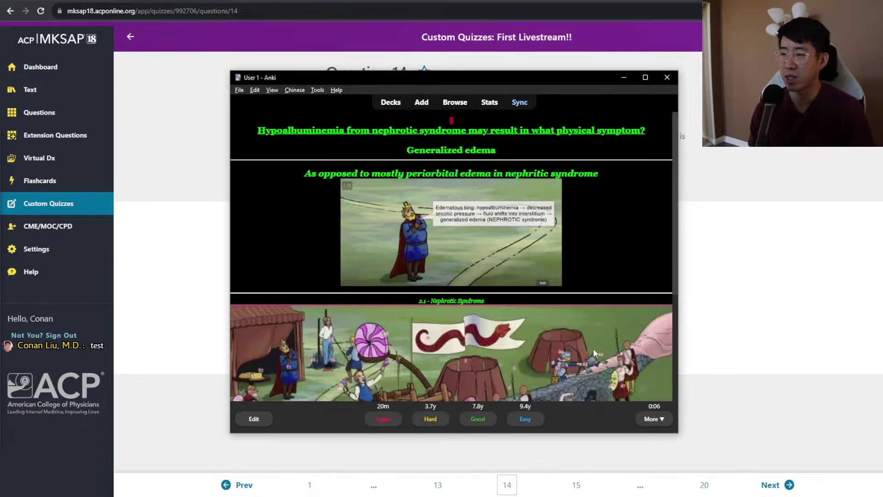
{"action": "key", "text": "space"}
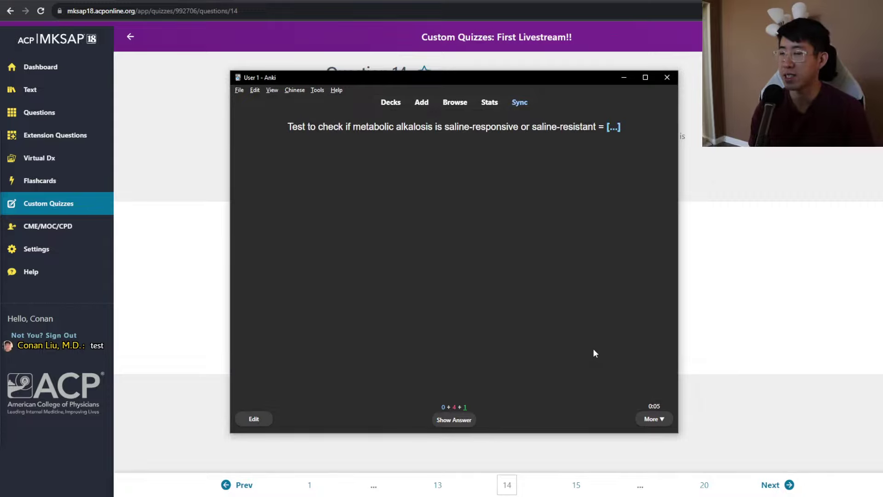
Step: Review the metabolic alkalosis test, ovarian insufficiency gene and skin cancer cards
{"action": "key", "text": "space"}
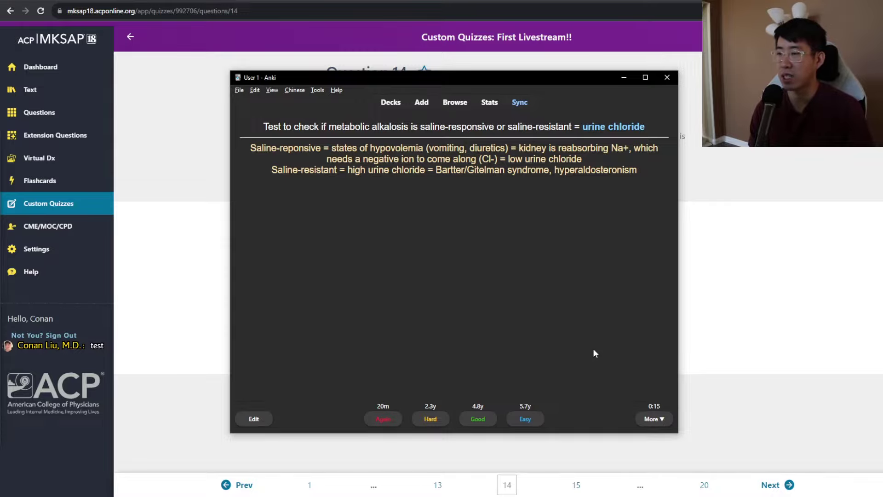
{"action": "key", "text": "space"}
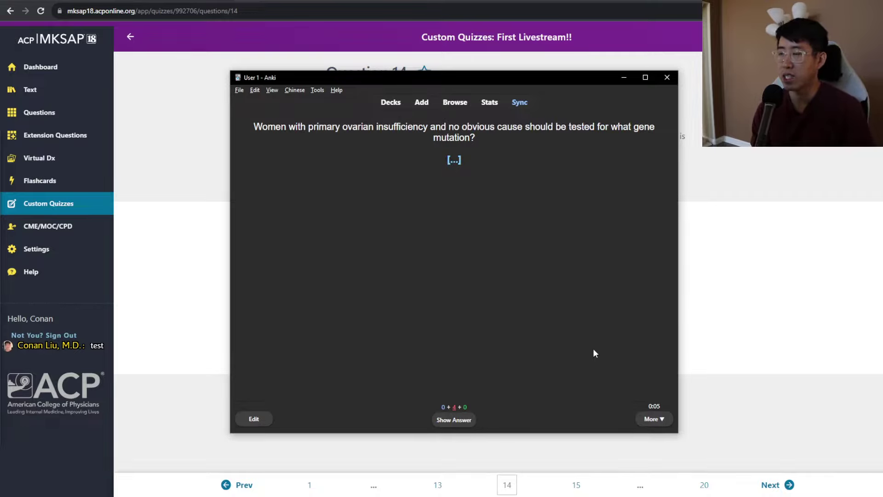
{"action": "key", "text": "space"}
{"action": "key", "text": "space"}
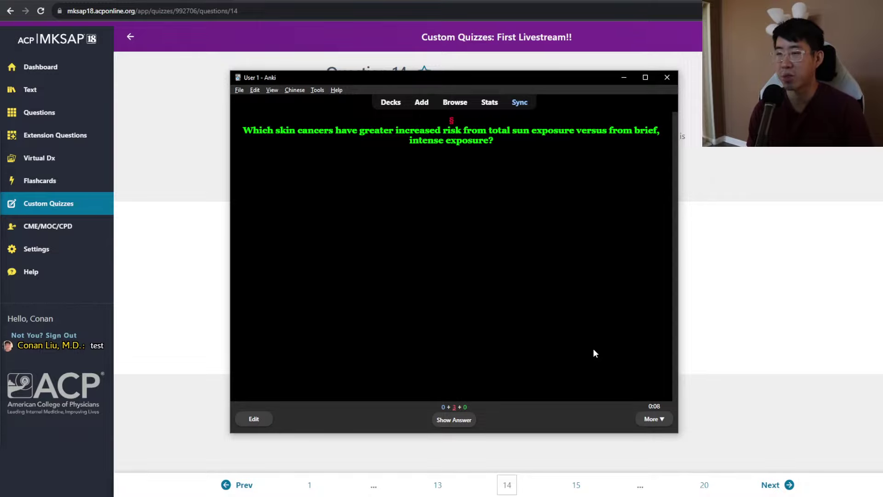
{"action": "key", "text": "space"}
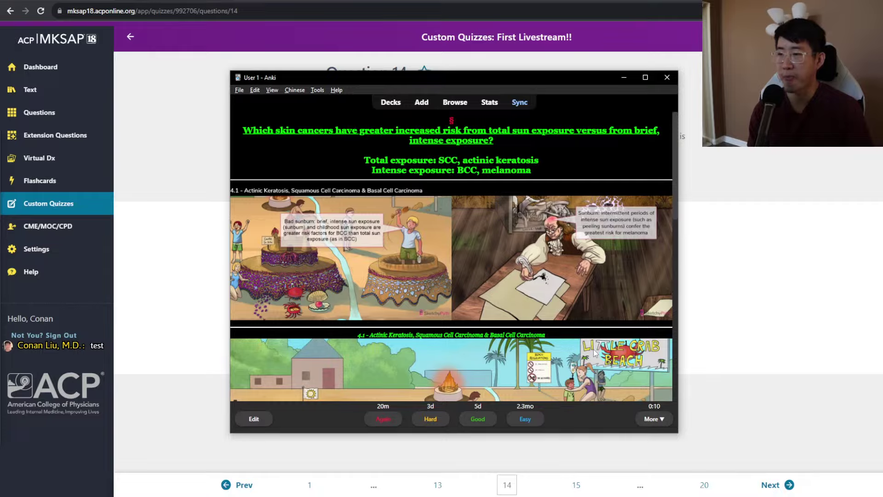
{"action": "key", "text": "space"}
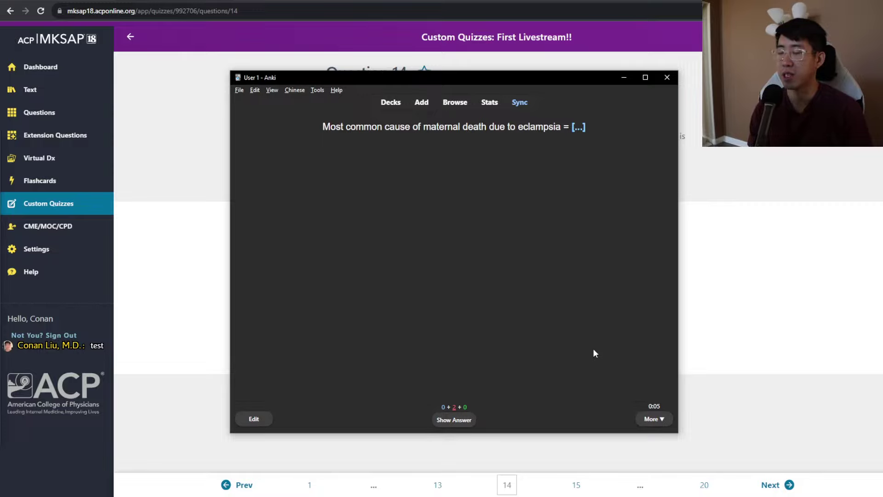
Step: Finish the eclampsia, MEN1 and warfarin cards, then return to MKSAP 18 Question 1
{"action": "key", "text": "space"}
{"action": "key", "text": "space"}
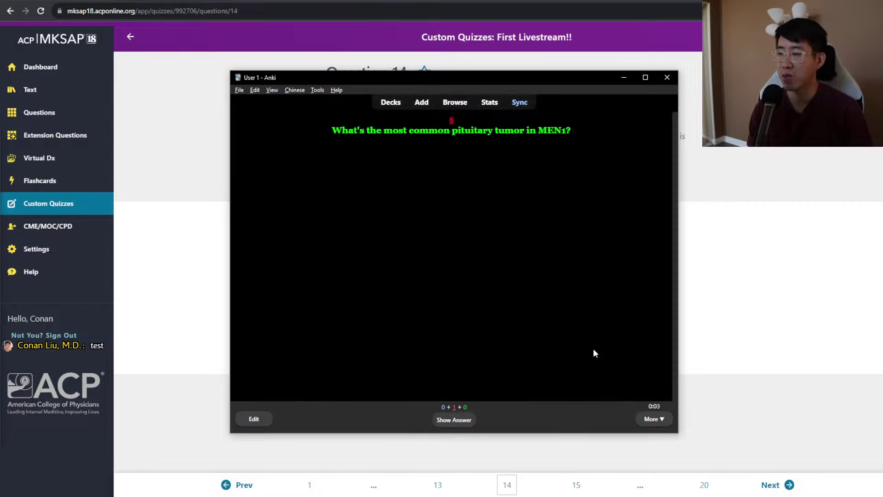
{"action": "key", "text": "space"}
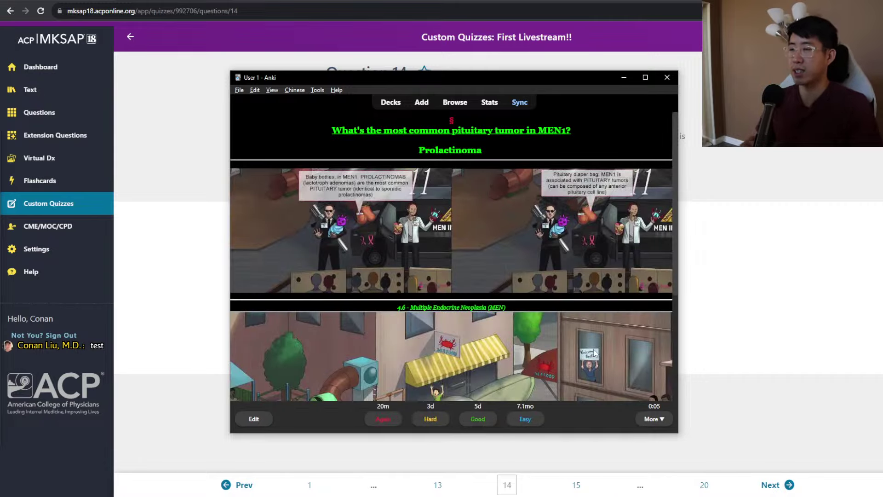
{"action": "key", "text": "space"}
{"action": "key", "text": "space"}
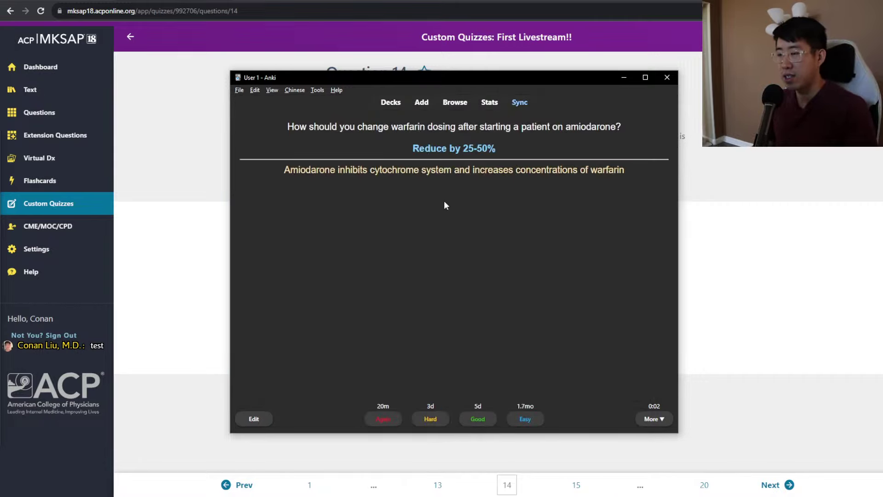
{"action": "key", "text": "space"}
{"action": "key", "text": "y"}
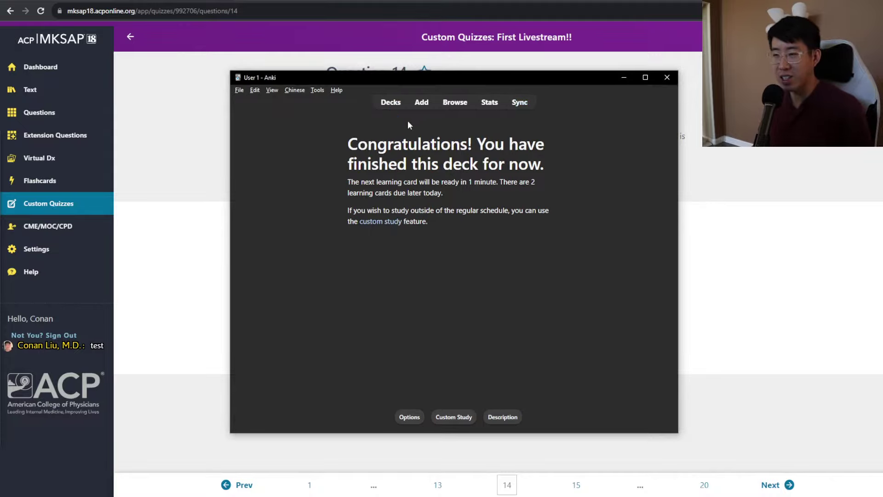
{"action": "left_click", "coordinate": [623, 78]}
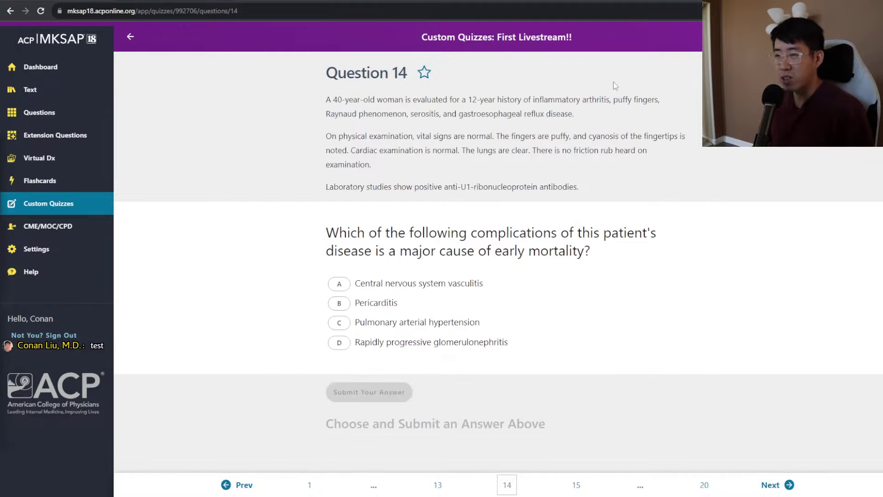
{"action": "left_click", "coordinate": [309, 485]}
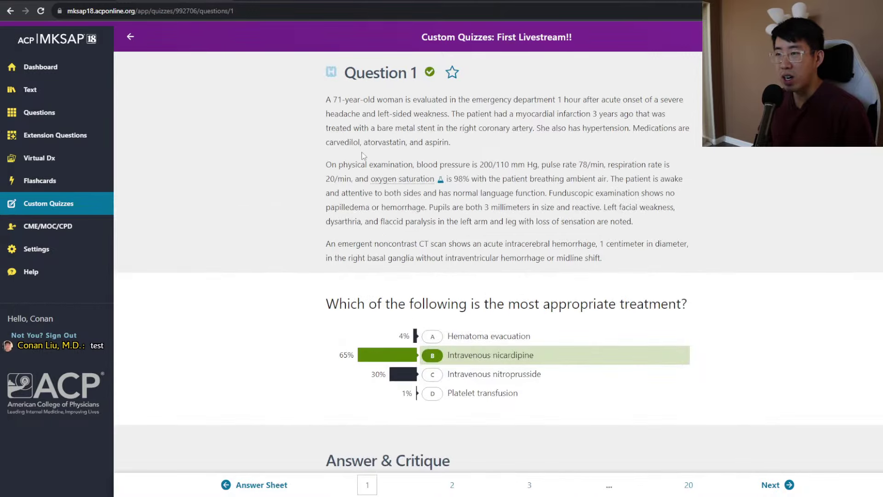